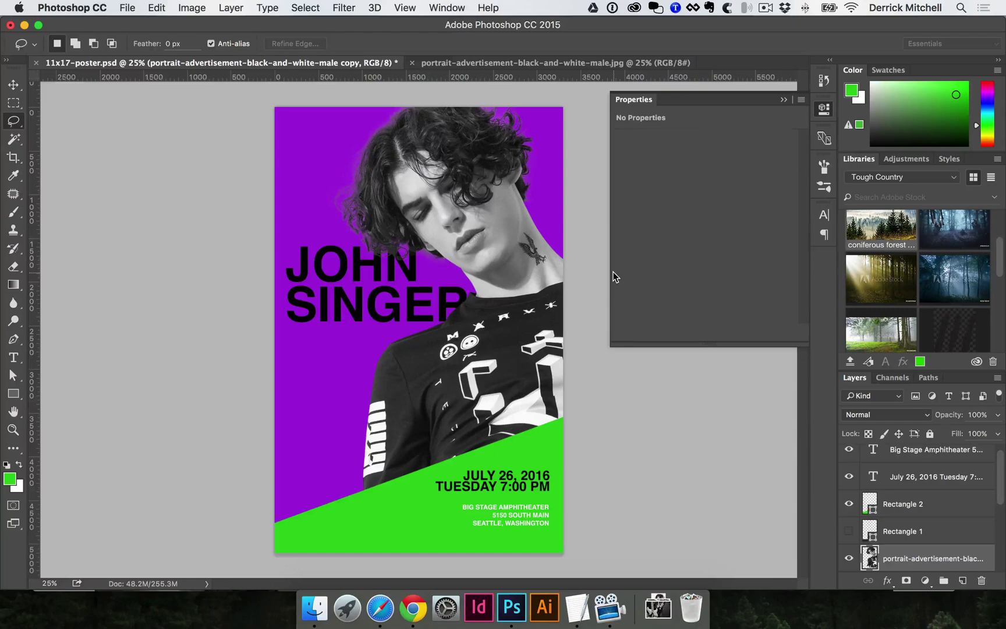
- Save the current changes to 11x17-poster.psd with Cmd+S
key("super+s")
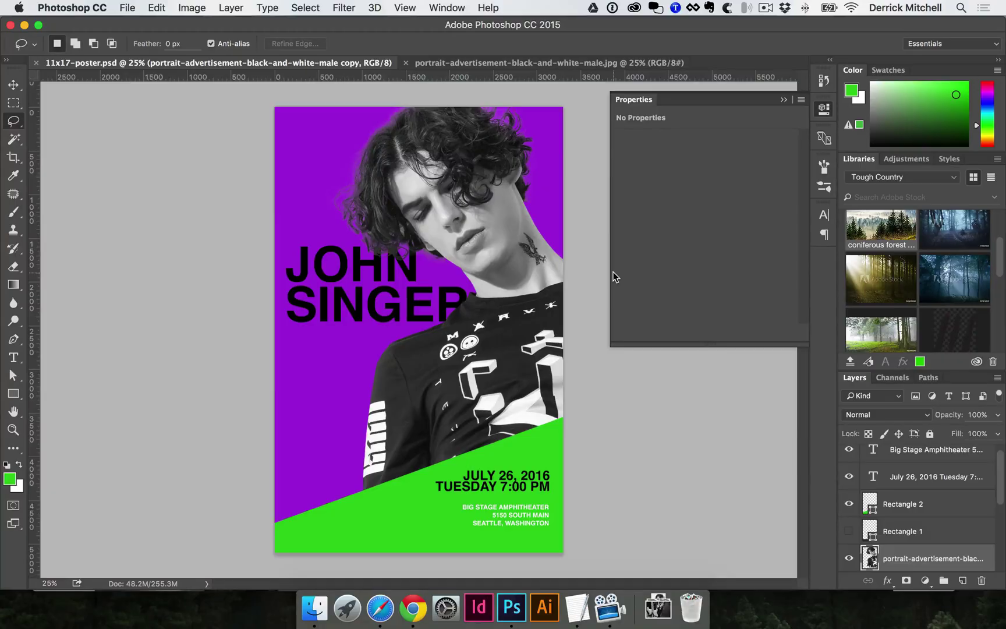
- Save a copy of the poster as 11x17-poster-V2.psd
key("super+shift+s")
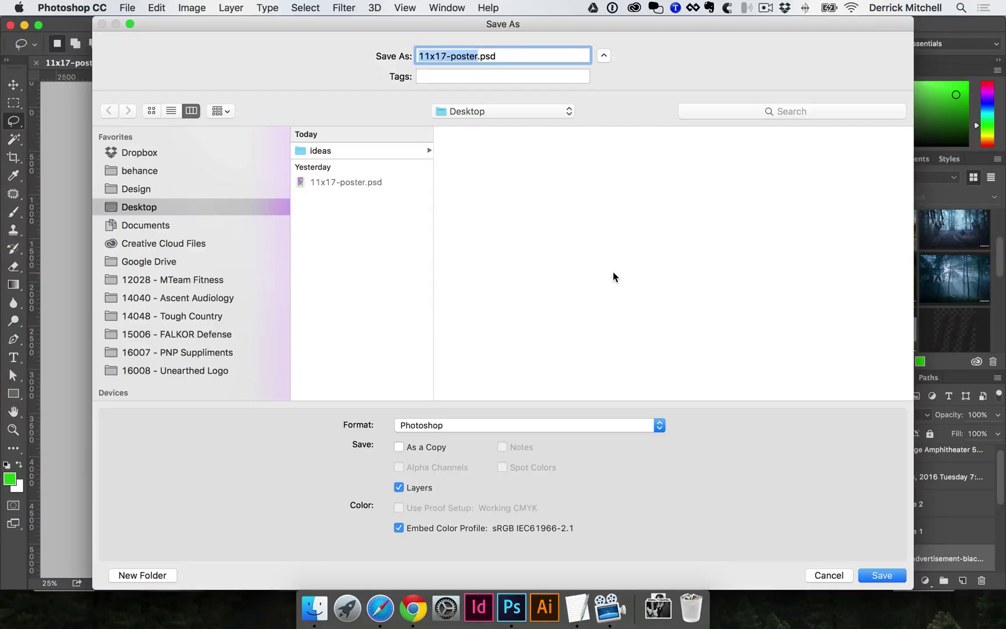
key("Right")
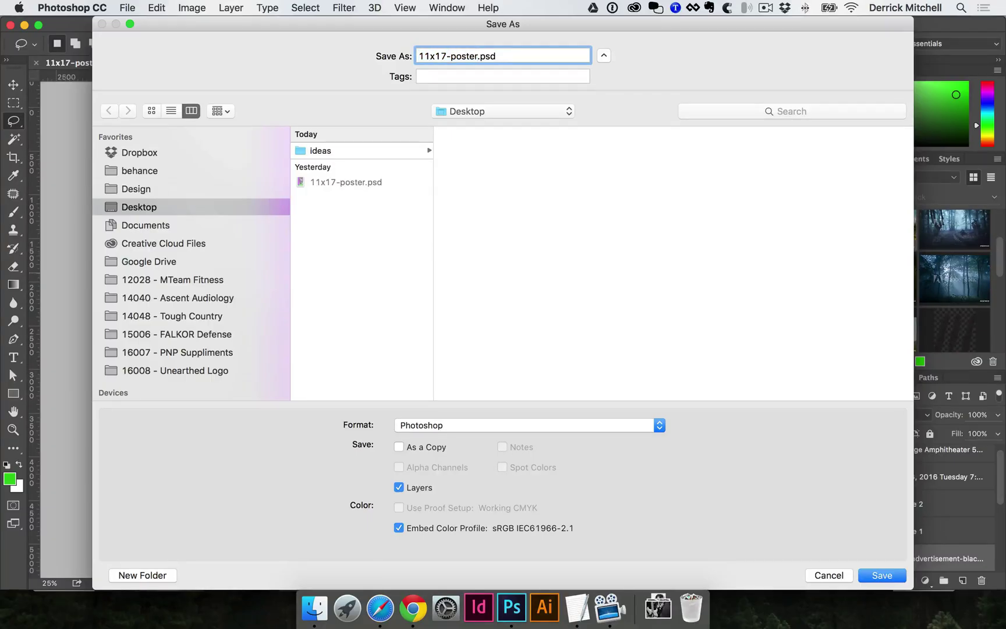
type("-V2")
key("Return")
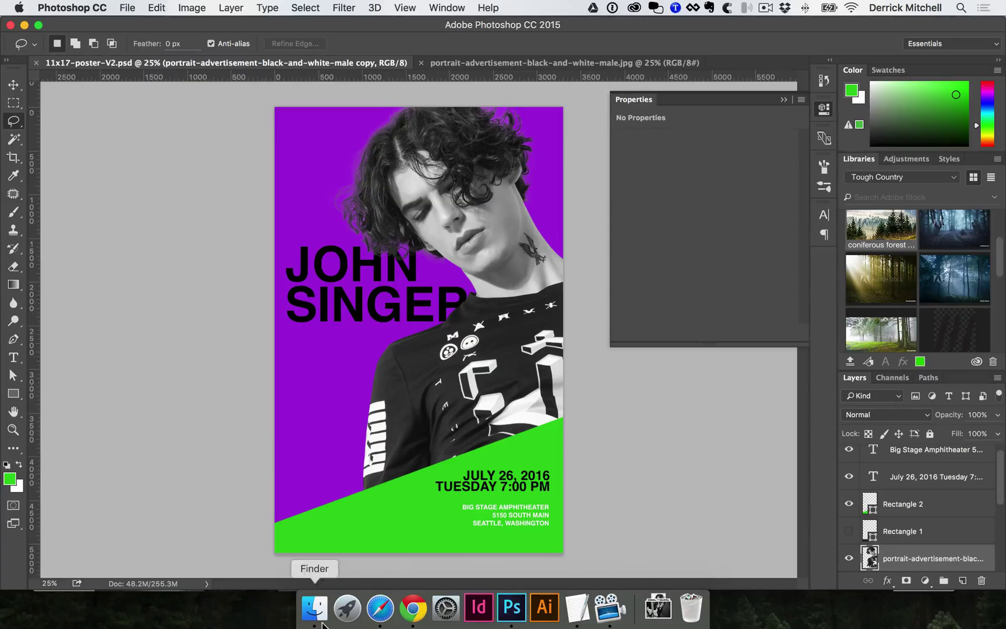
left_click(380, 609)
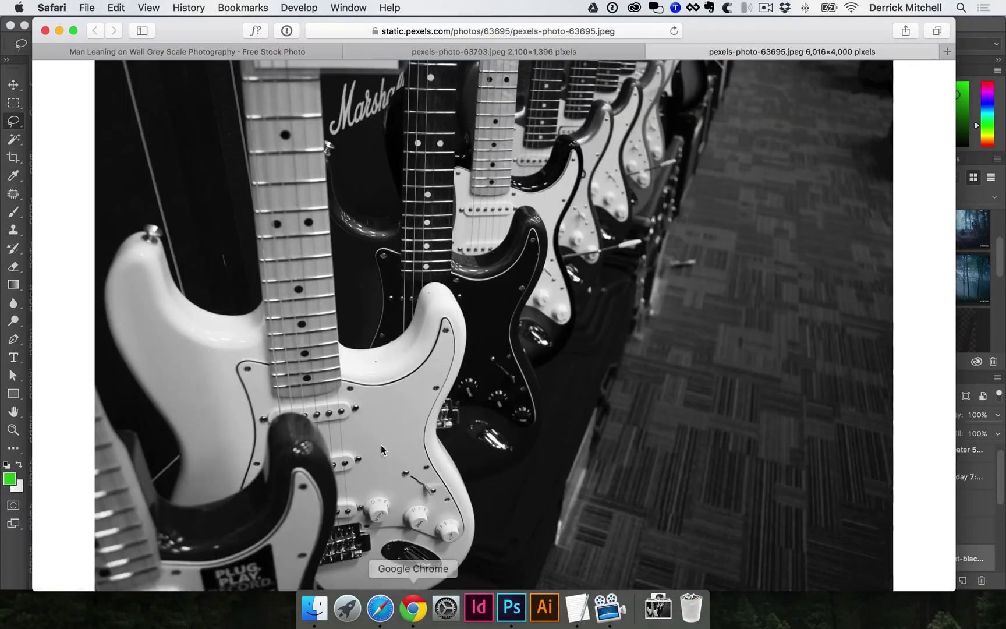
left_click(469, 53)
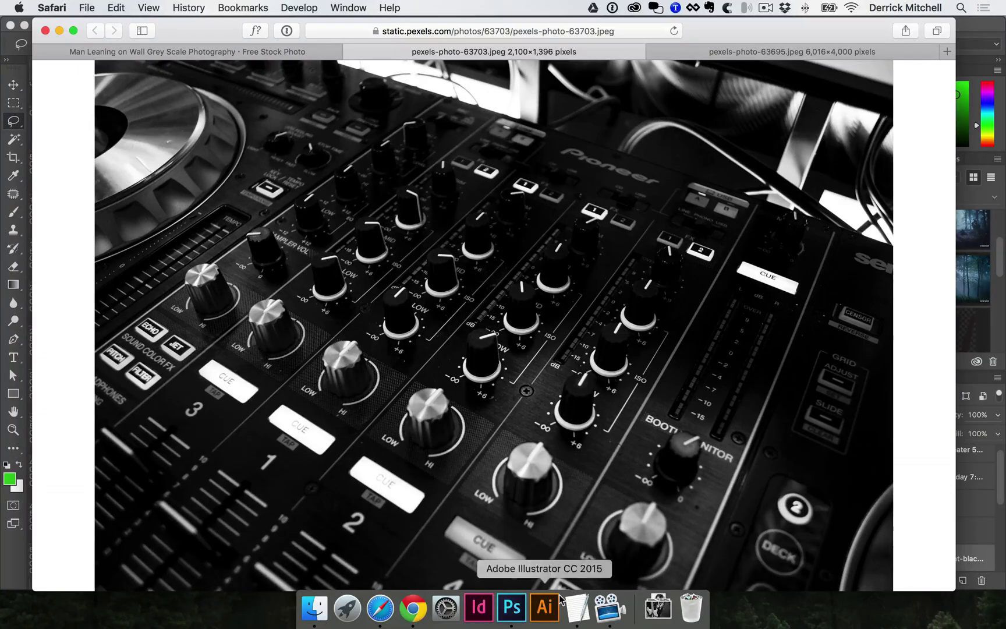
left_click(515, 616)
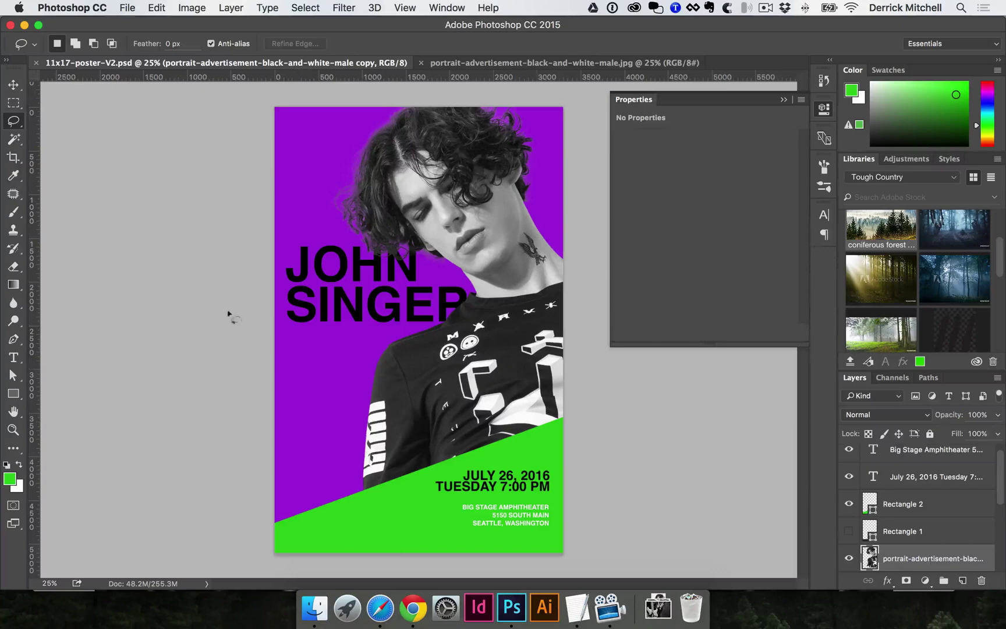
- Choose the plain Move tool and toggle Auto-Select off and back on
left_click(19, 90)
left_click(296, 146)
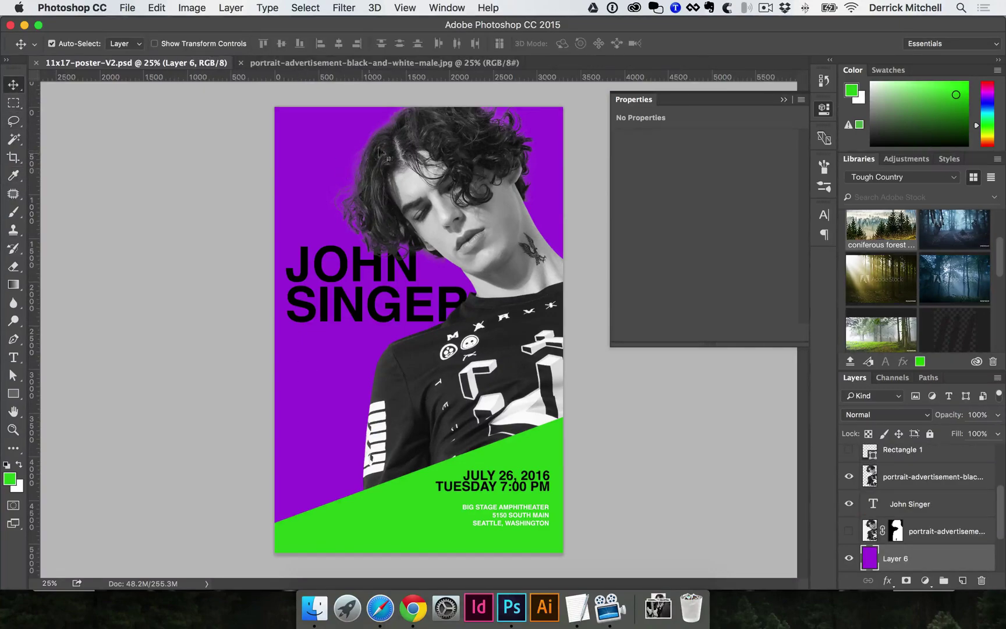
left_click(409, 146)
right_click(14, 87)
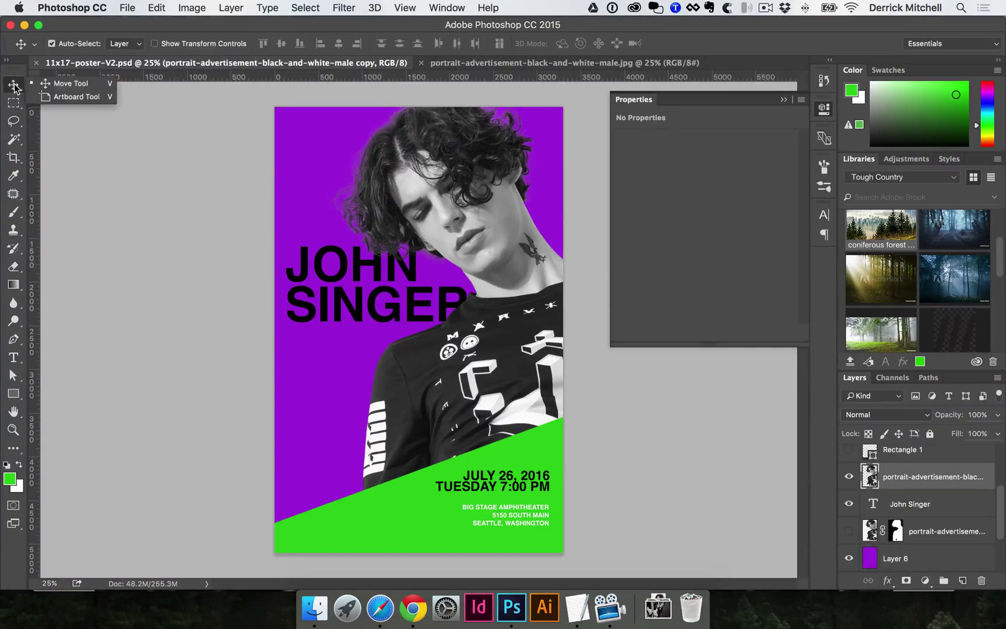
left_click(69, 87)
left_click(52, 44)
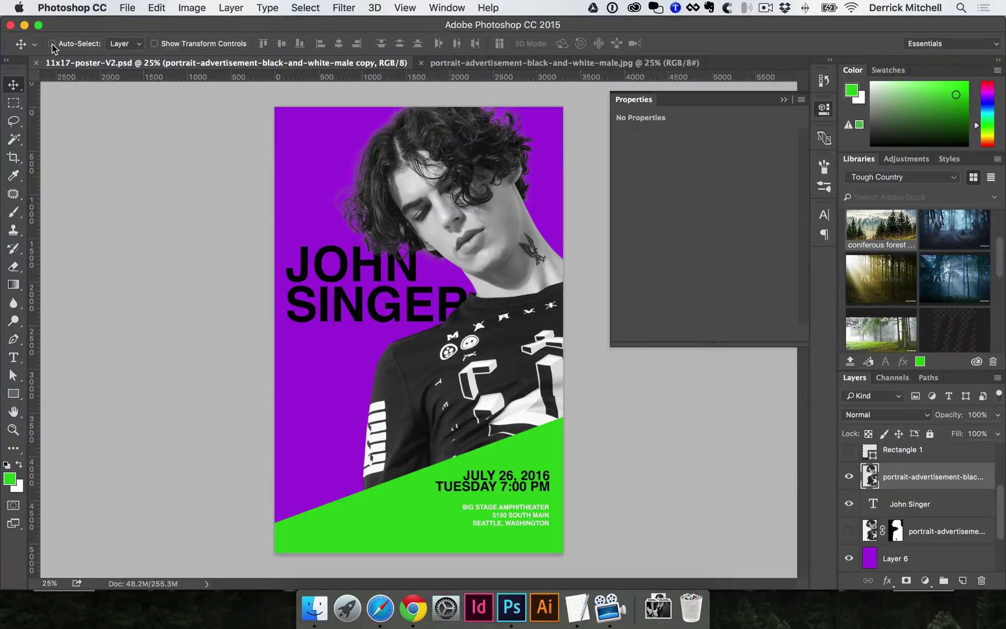
left_click(52, 44)
- Trial-move the portrait and date text, then undo those moves
left_click(317, 200)
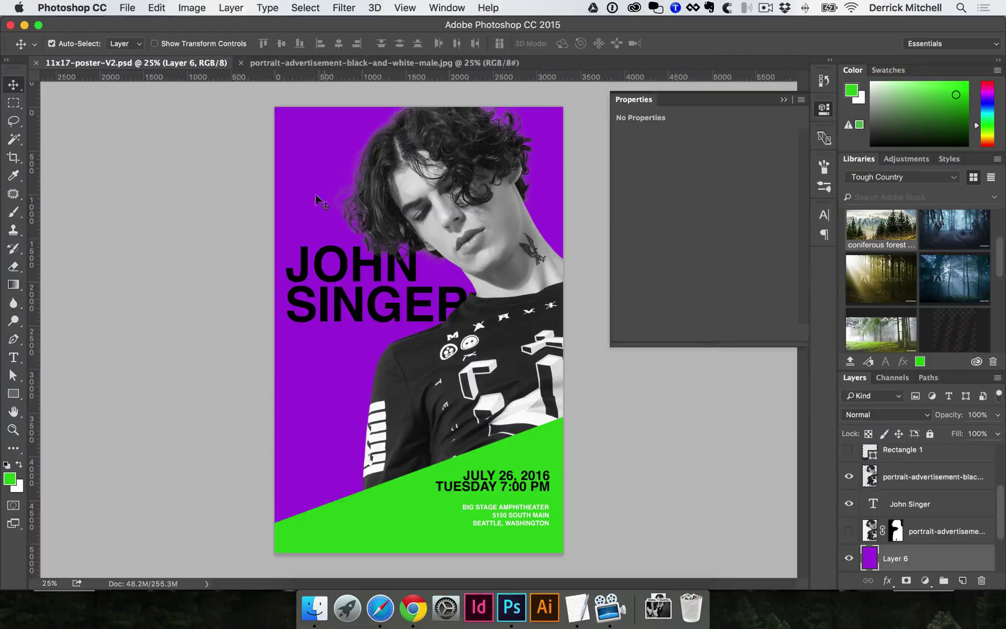
left_click(367, 507)
left_click(495, 483)
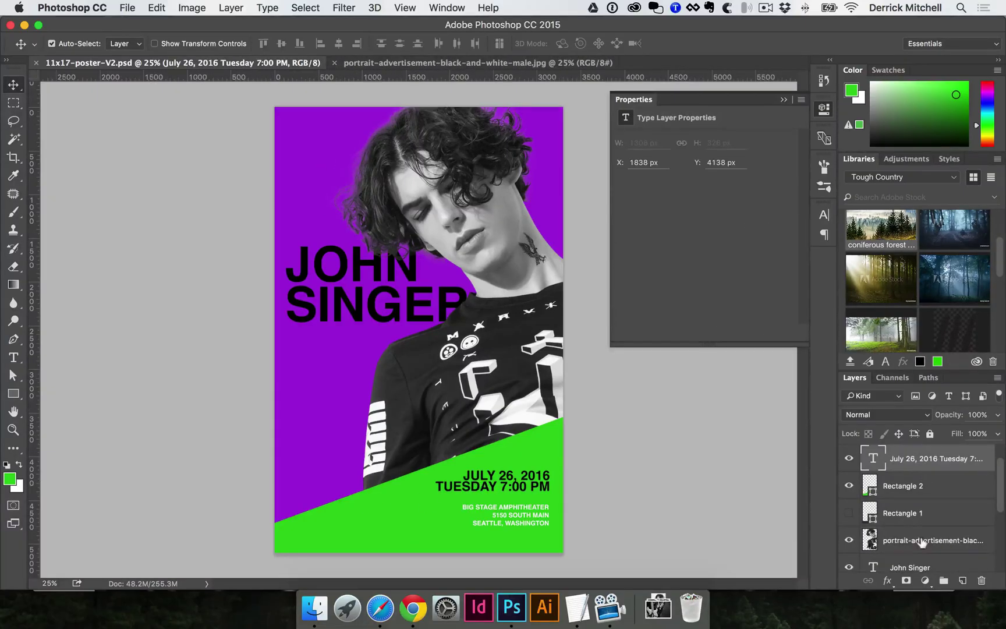
left_click(414, 376)
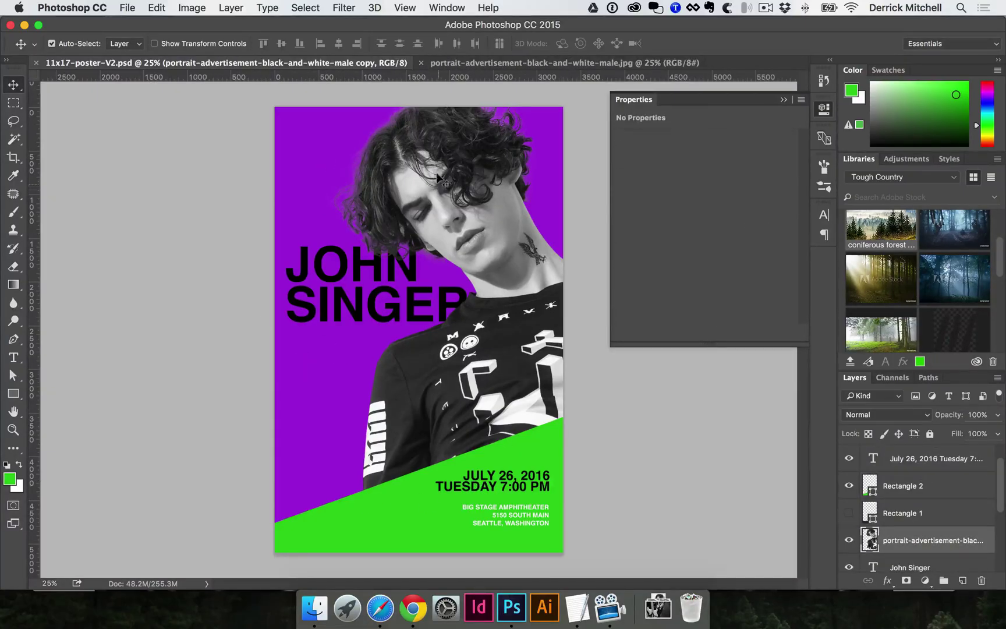
left_click_drag(441, 177, 371, 215)
left_click(306, 318)
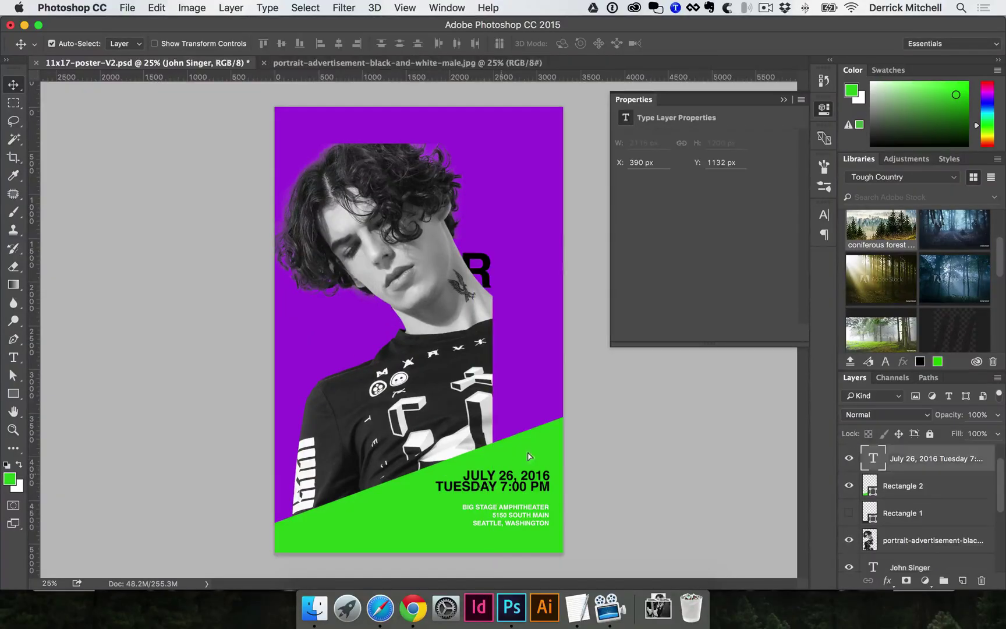
left_click_drag(473, 483, 530, 455)
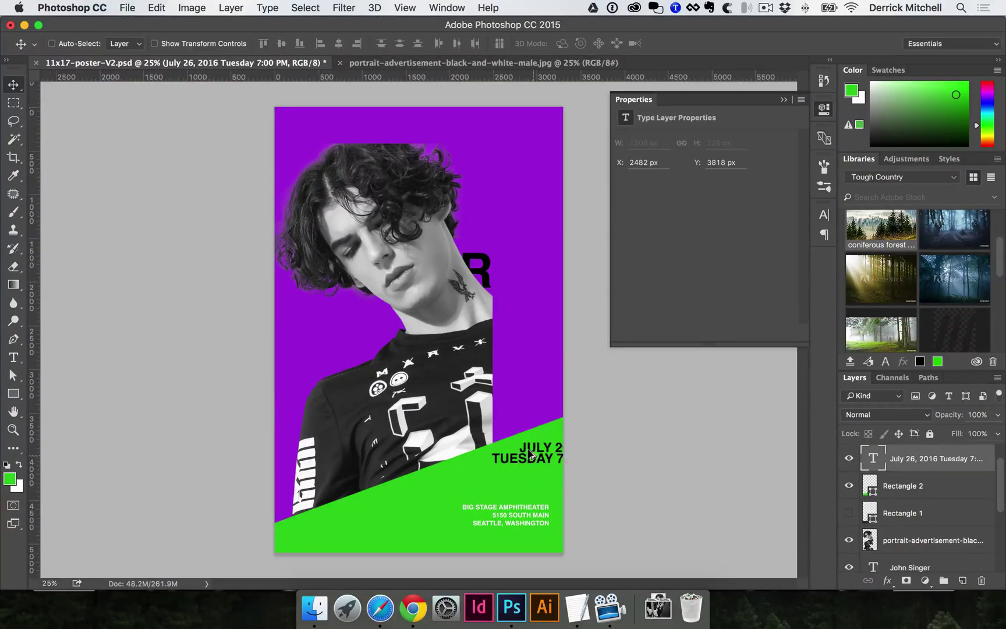
key("super+alt+z")
key("super+alt+z")
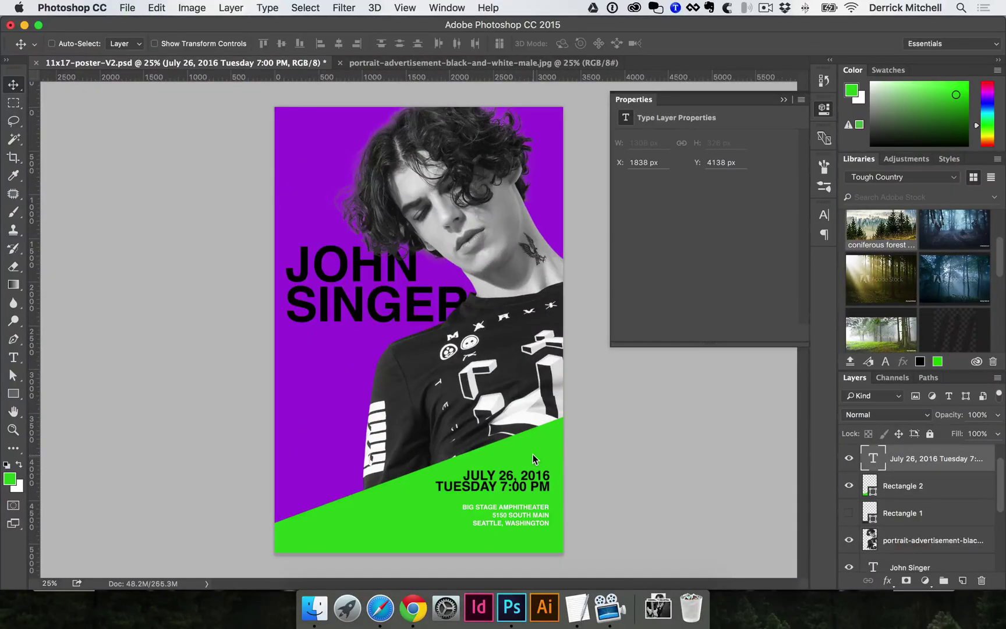
key("super")
scroll(897, 492, "down", 5)
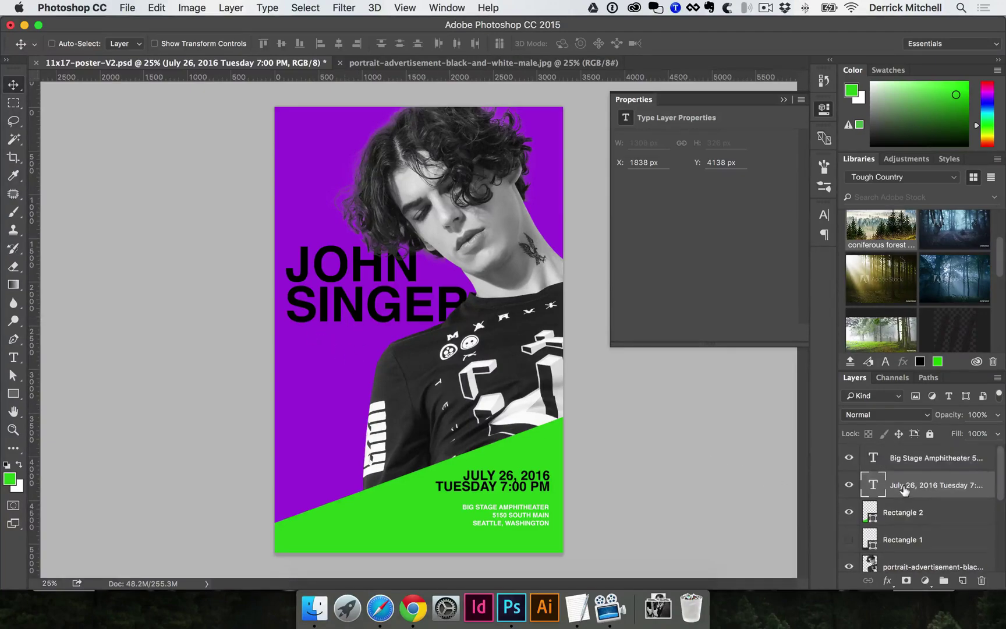
scroll(903, 491, "up", 5)
scroll(917, 540, "down", 2)
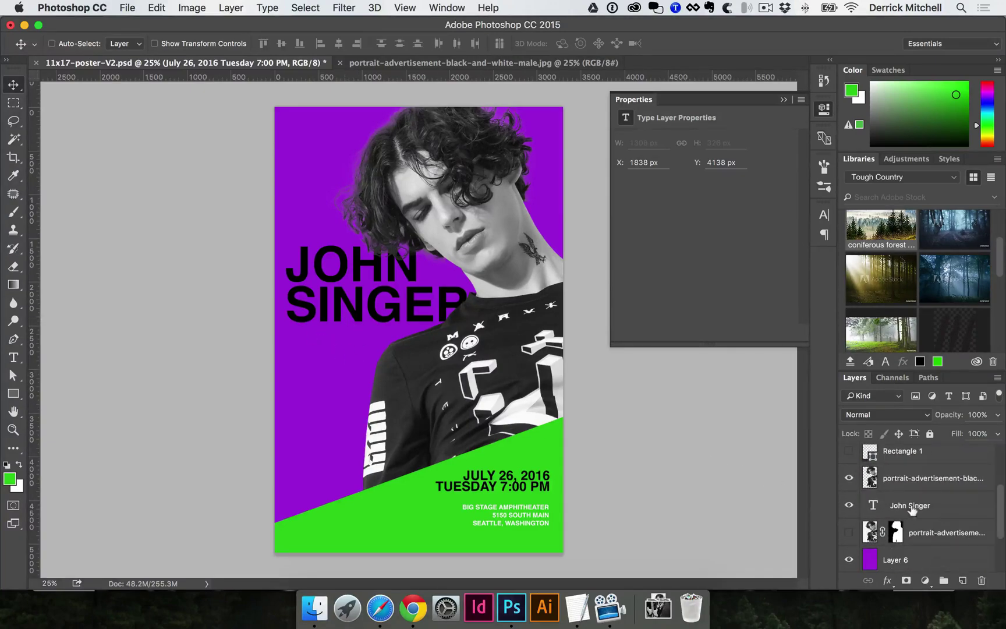
left_click(912, 506)
left_click_drag(343, 455, 328, 430)
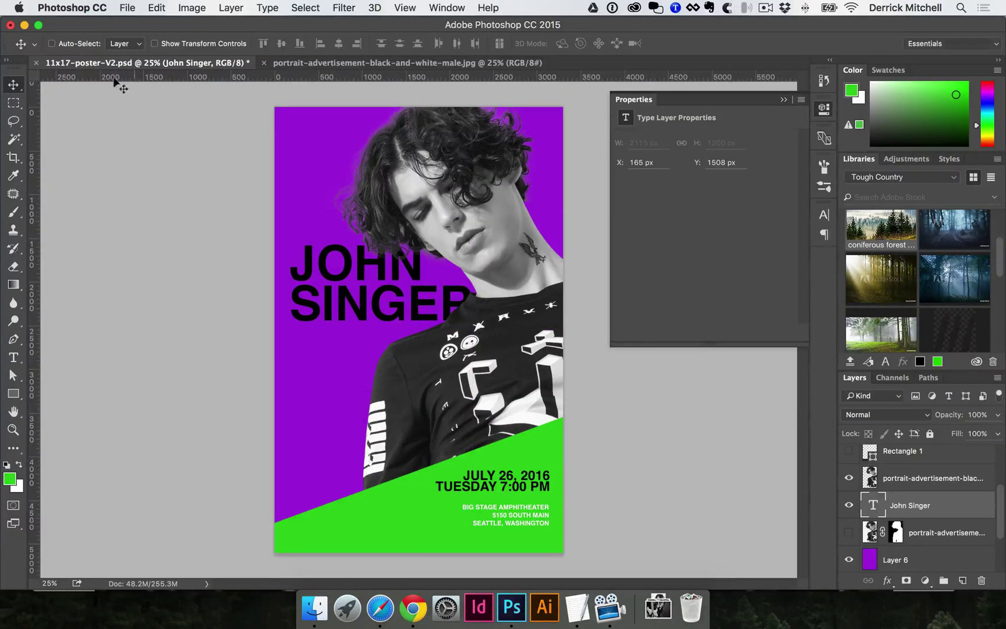
left_click(66, 42)
- Delete the green Rectangle 2 band and scale the portrait to about 105%, reaching the bottom edge
key("super+v")
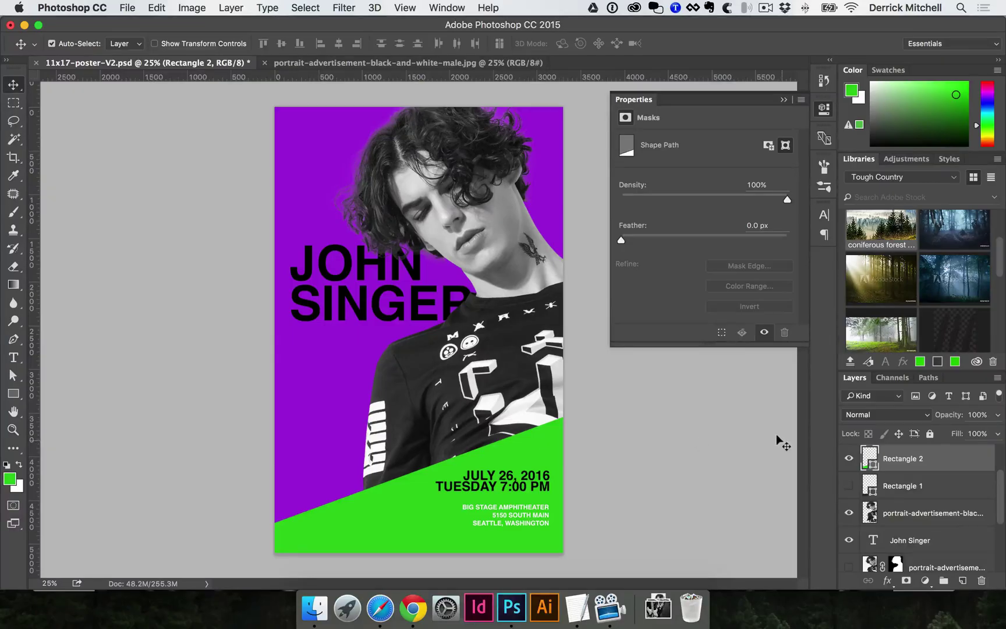
key("Delete")
key("Delete")
left_click(524, 477)
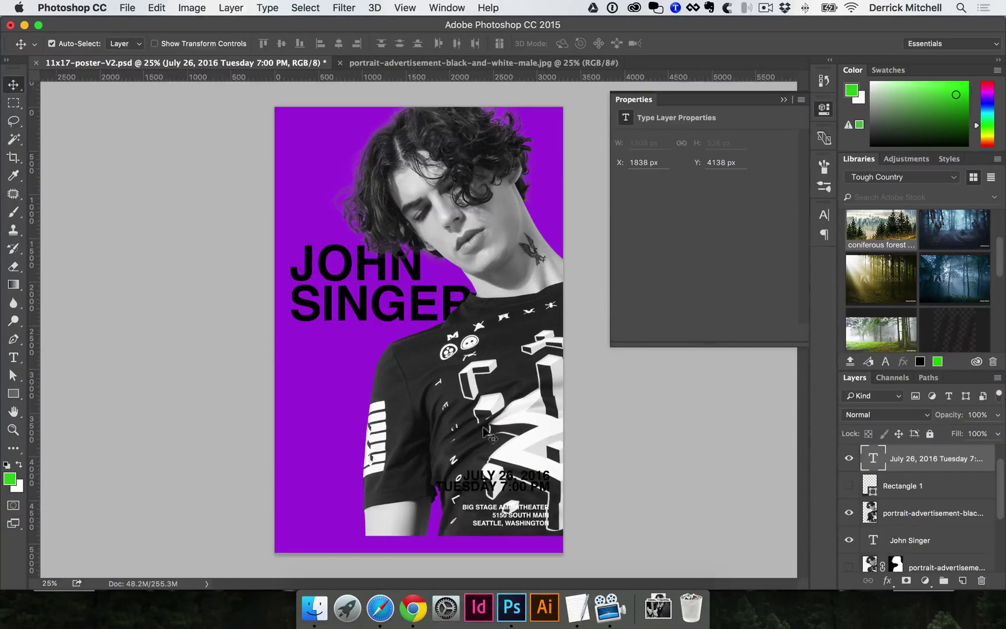
left_click(474, 373)
key("super+c")
key("super+t")
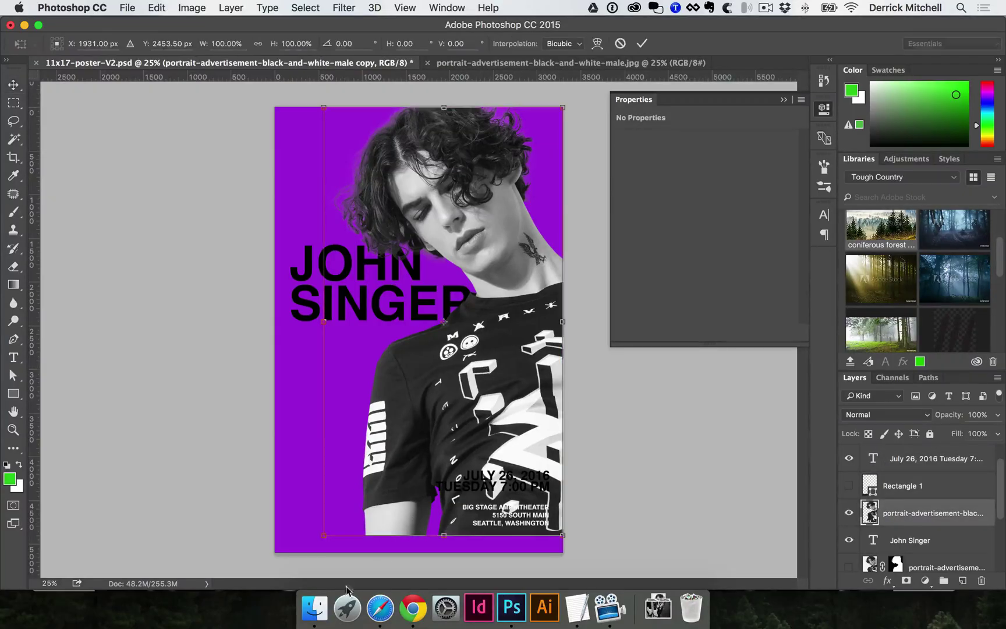
left_click_drag(324, 535, 306, 553)
key("Return")
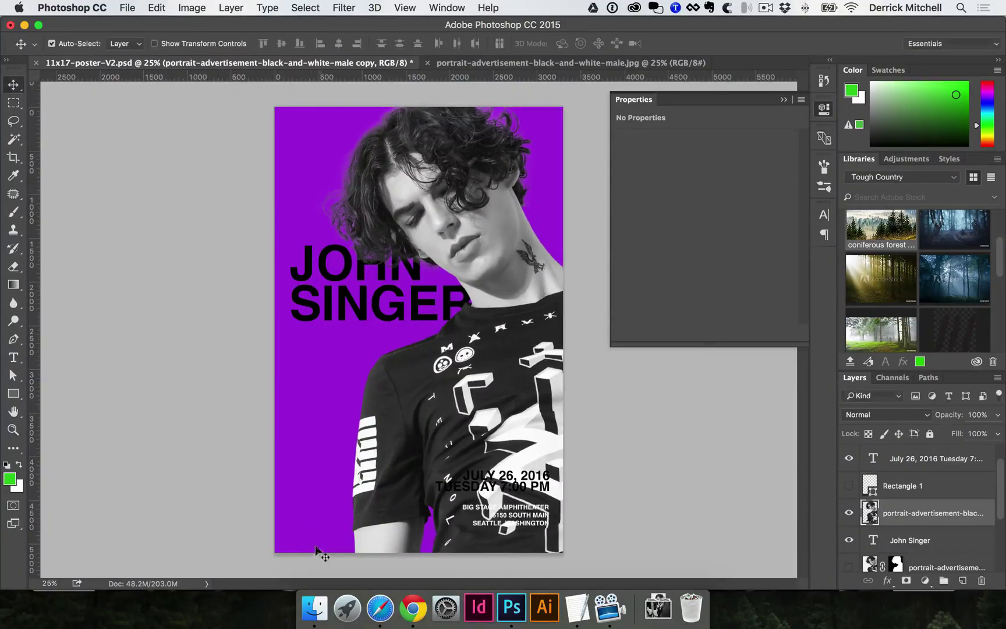
- Place the DJ mixer photo from Downloads onto the poster and nudge it left and down
left_click(655, 620)
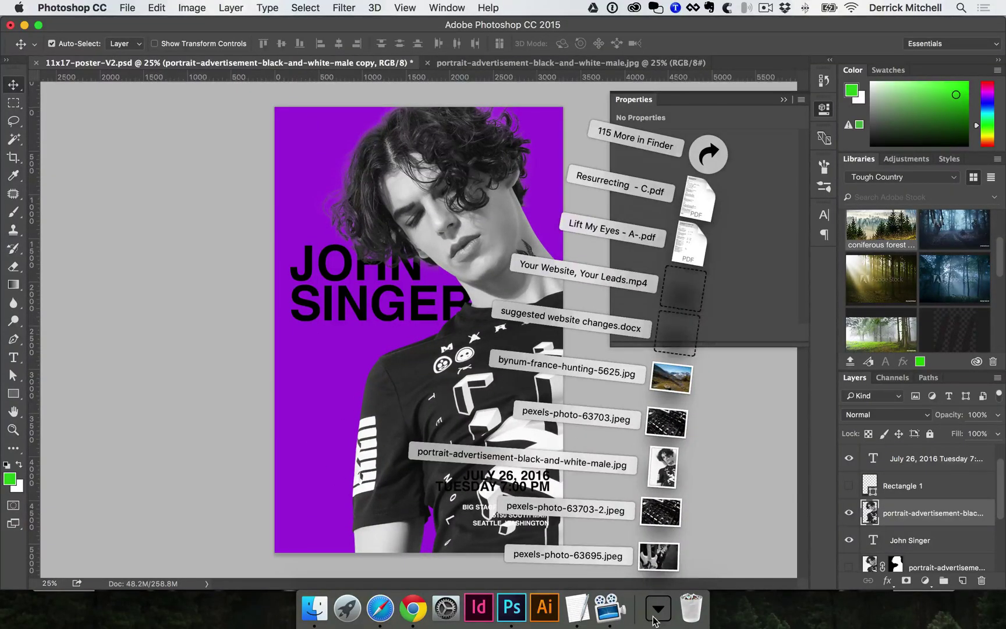
left_click_drag(670, 522, 407, 347)
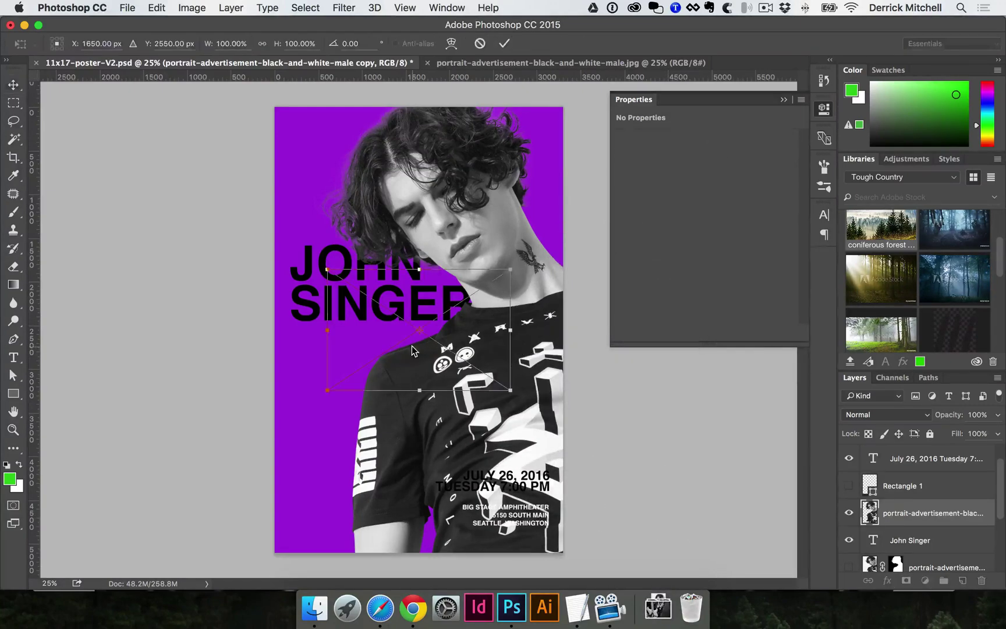
key("Return")
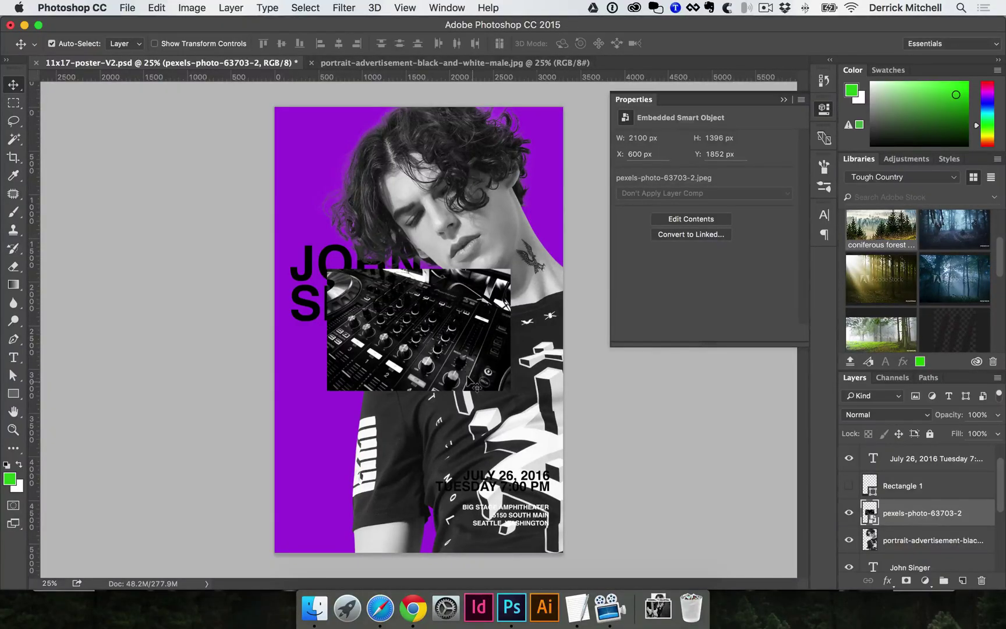
left_click_drag(478, 339, 461, 359)
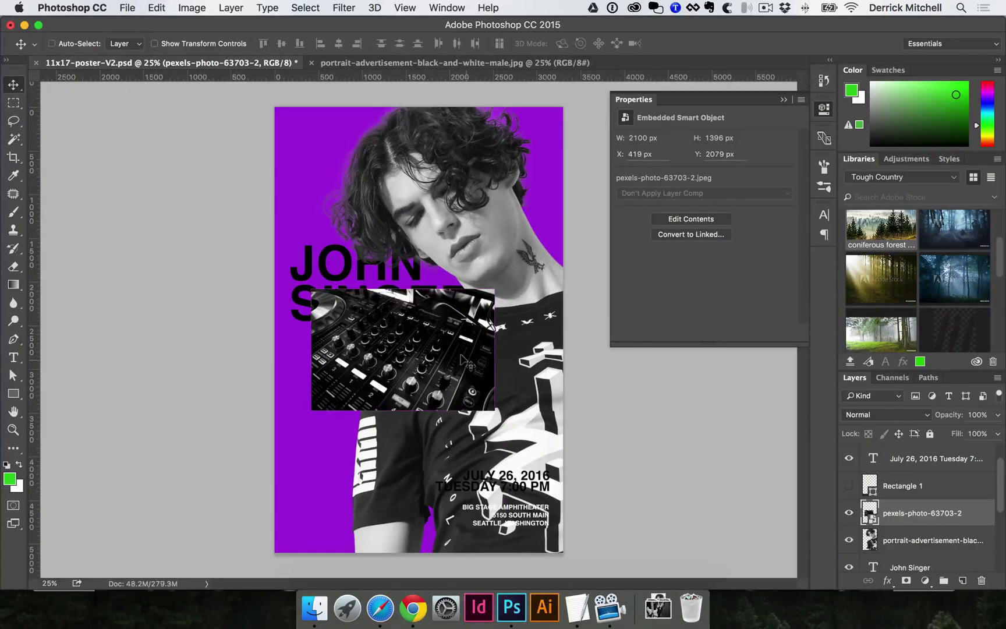
- Scale the mixer photo up to cover the whole poster and inspect its sharpness
key("ctrl+t")
left_click_drag(488, 284, 799, 59)
key("Return")
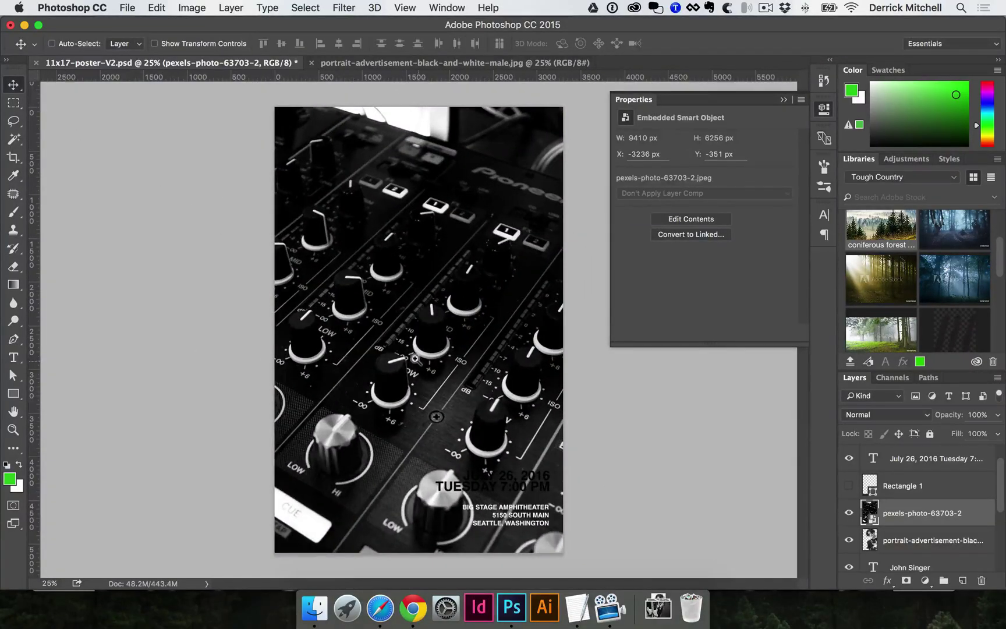
left_click(416, 358, "super")
left_click(415, 358, "super")
left_click(414, 355, "super")
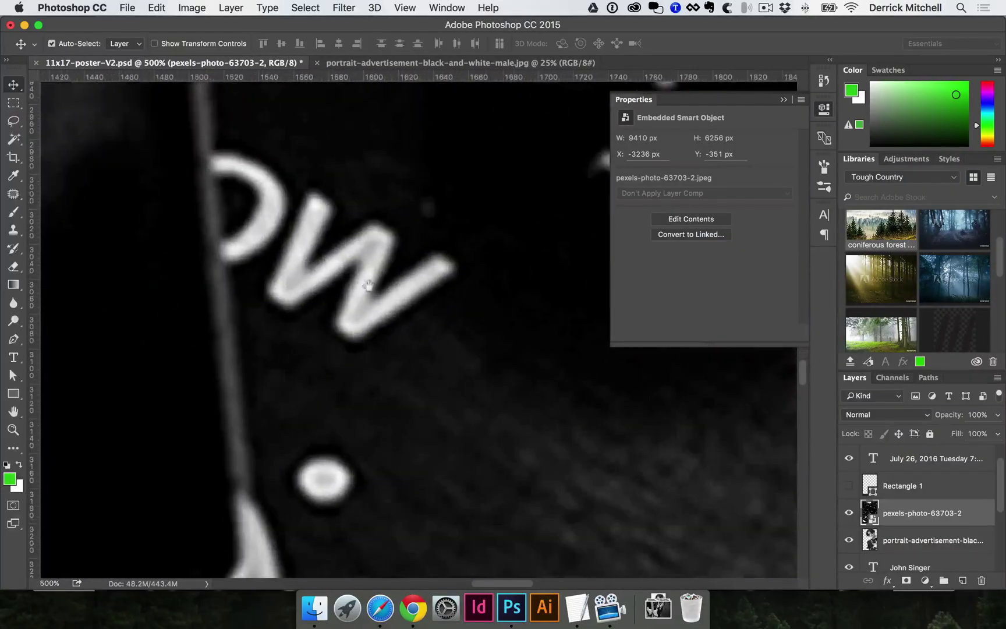
left_click(330, 248, "alt+super")
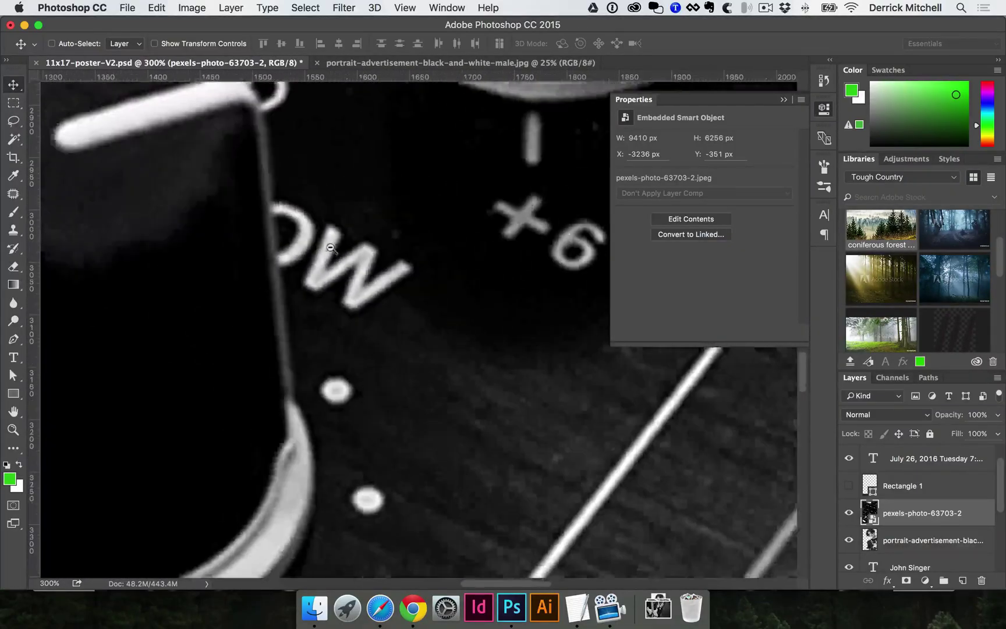
left_click(335, 247, "alt+super")
left_click(340, 246, "alt+super")
left_click(345, 245, "alt+super")
left_click(345, 245, "alt+super")
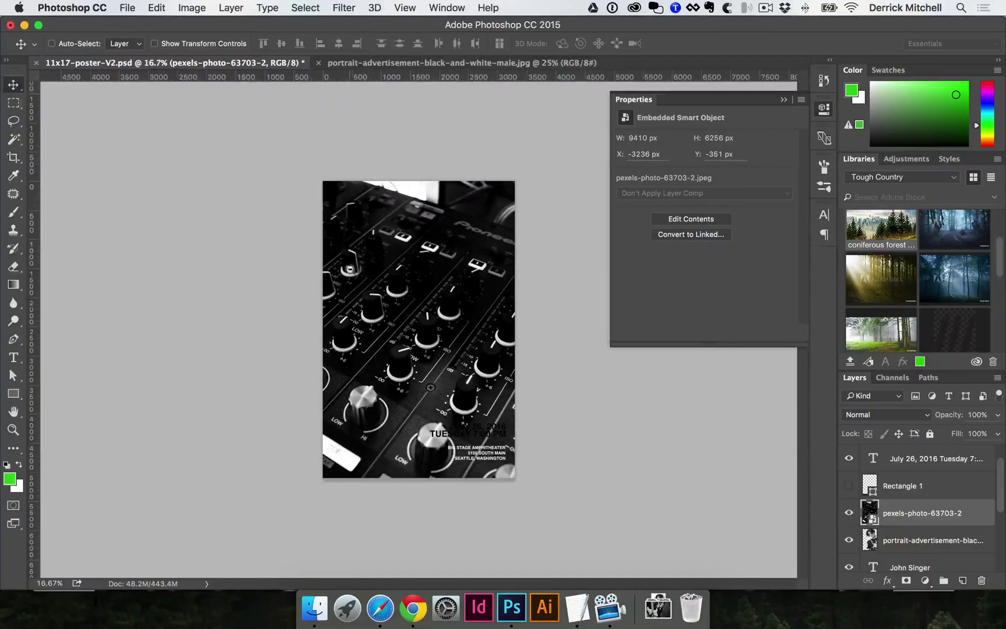
- Shrink the mixer photo slightly and move its layer beneath the portrait layer
key("super+t")
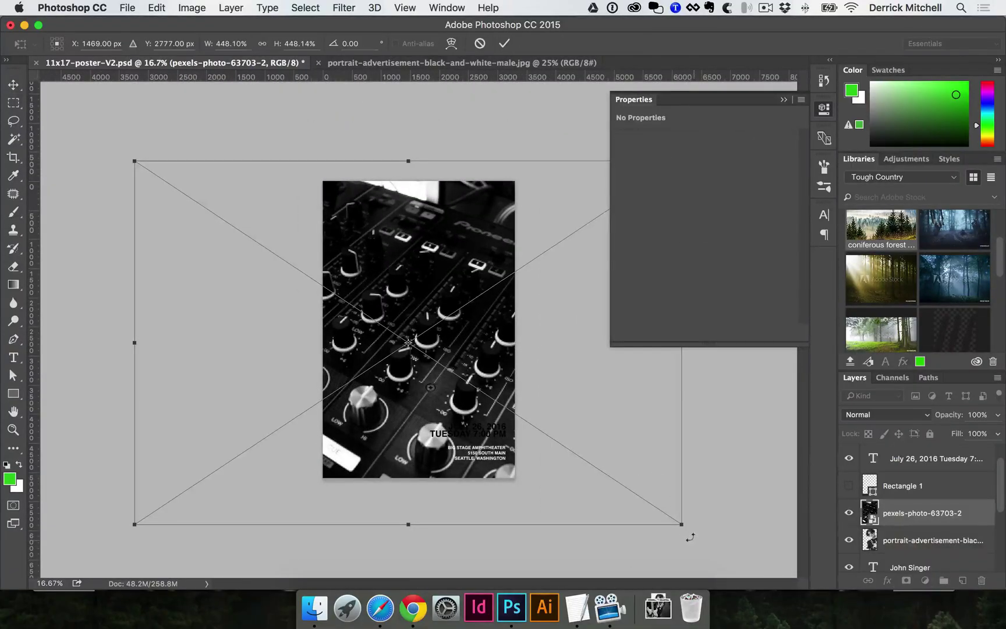
left_click_drag(682, 524, 621, 485)
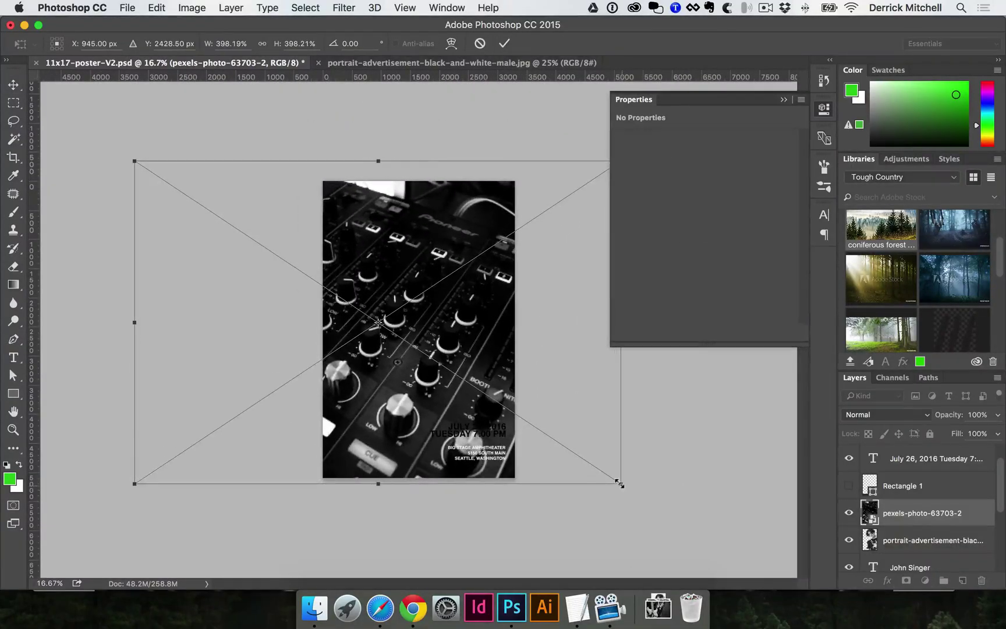
key("Return")
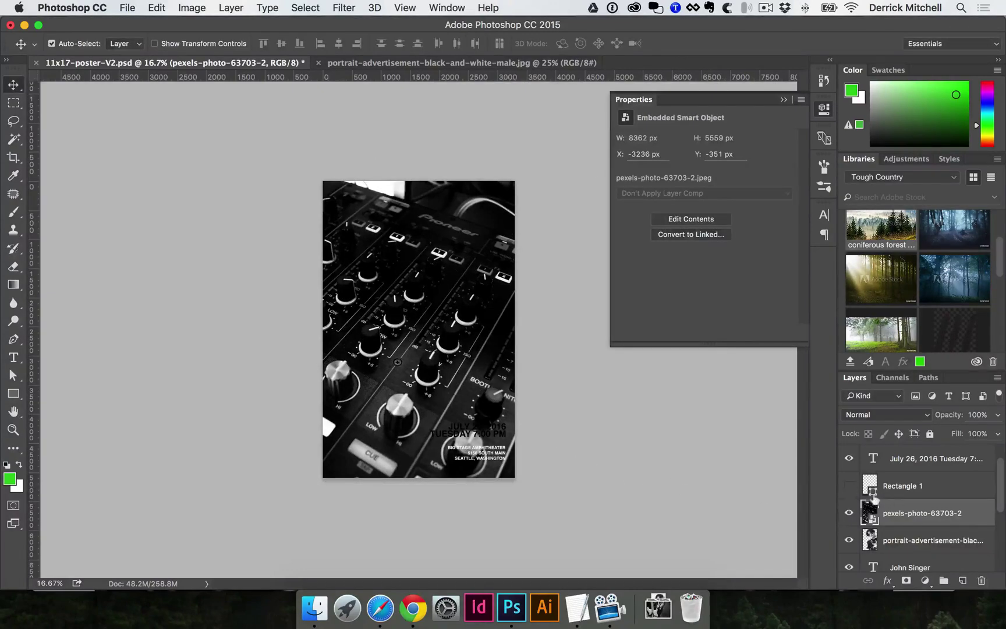
key("super")
left_click_drag(901, 502, 905, 537)
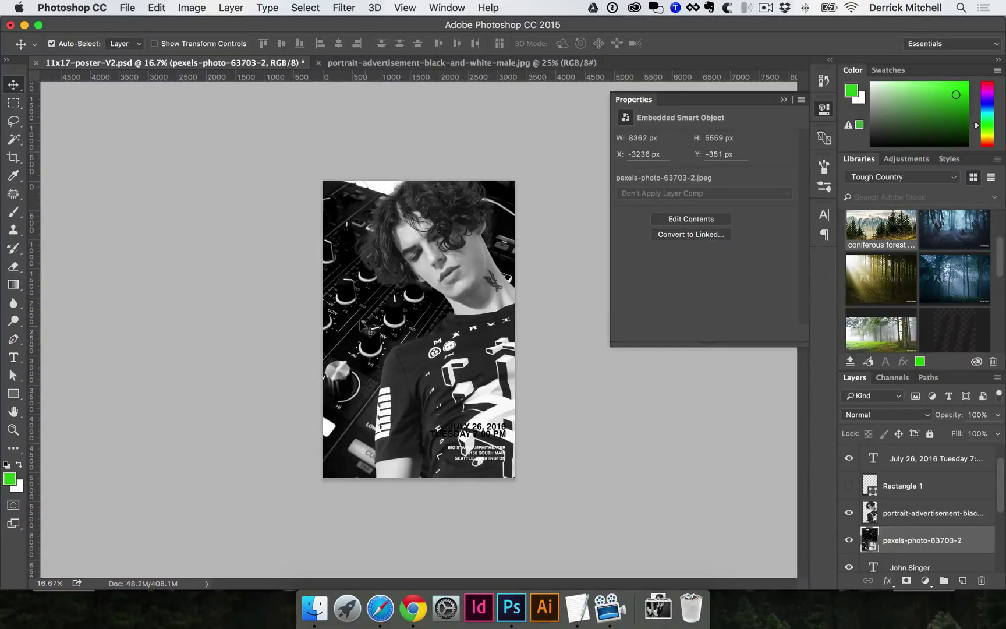
key("super+equal")
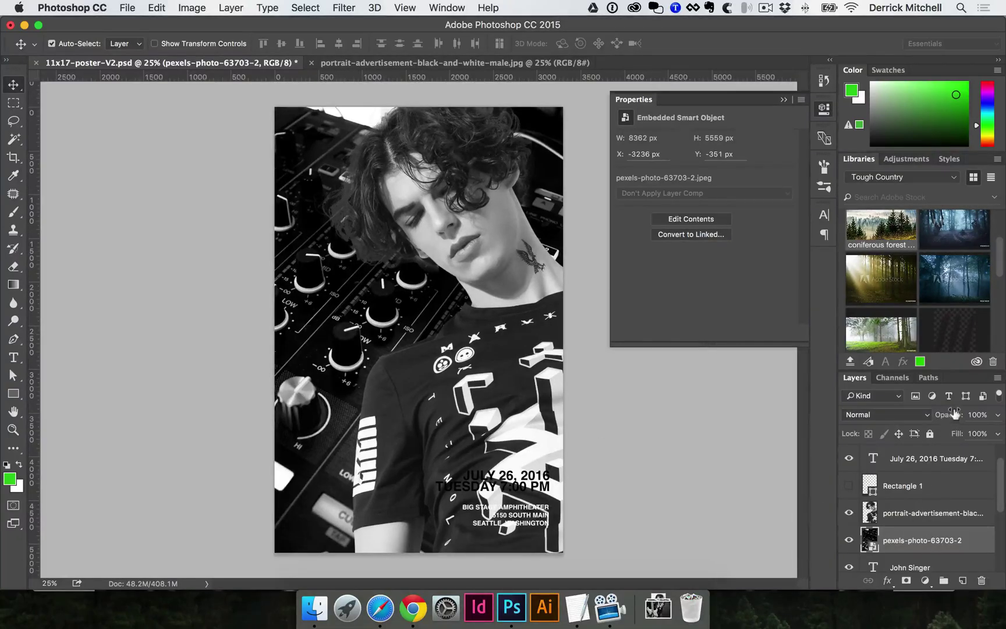
- Set the pexels-photo mixer layer's opacity to 30% in the Layers panel
left_click_drag(955, 413, 932, 414)
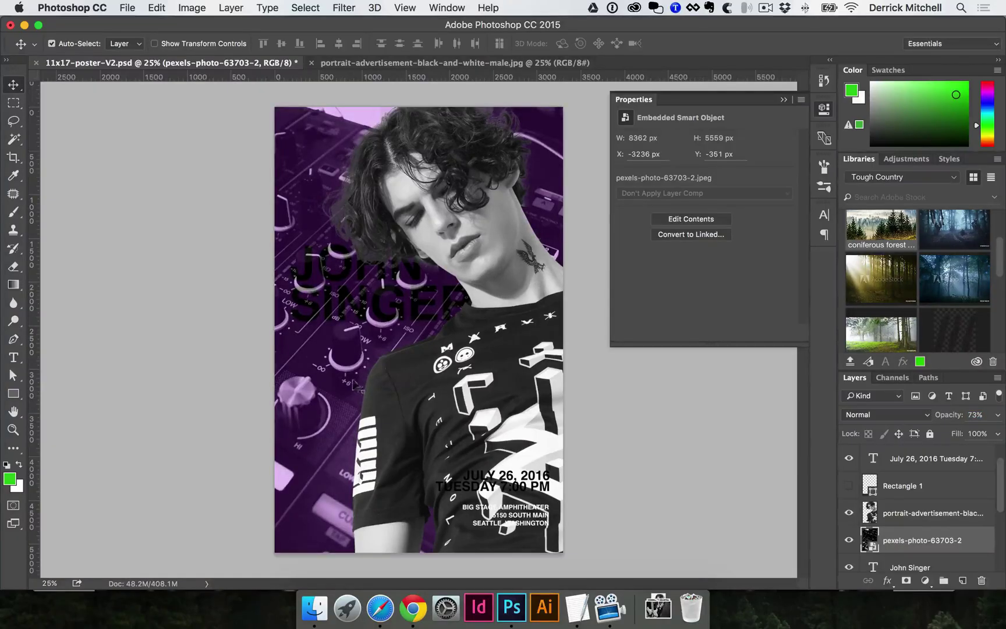
scroll(897, 524, "down", 1)
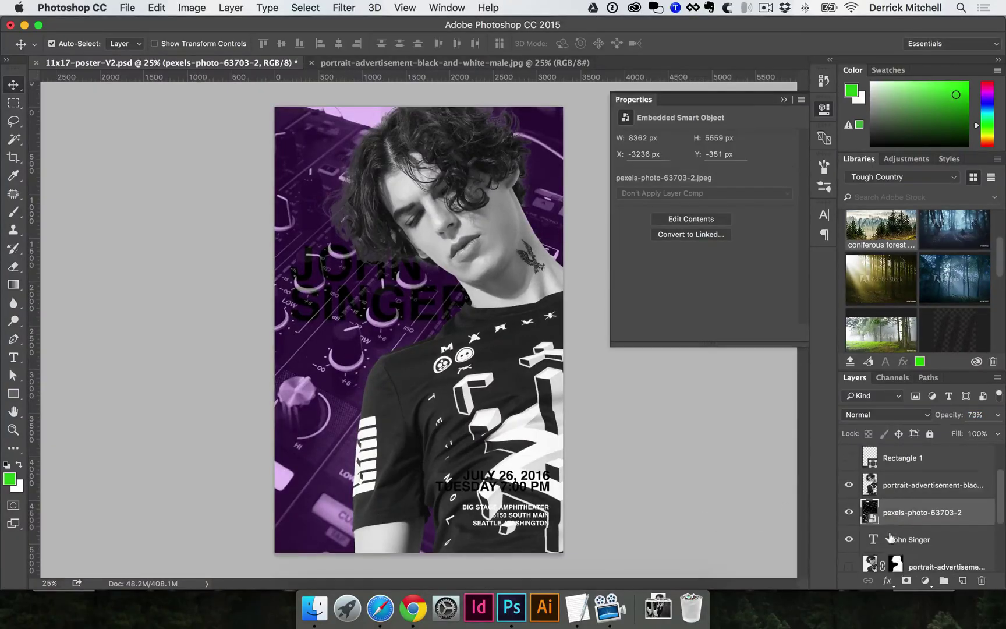
scroll(891, 536, "up", 2)
left_click(947, 415)
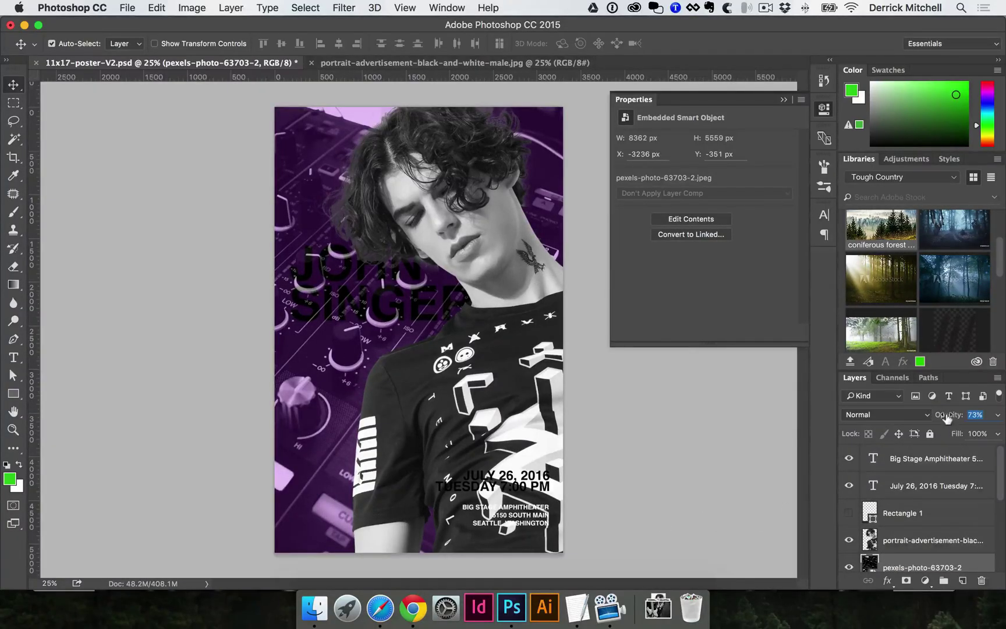
key("Return")
key("5")
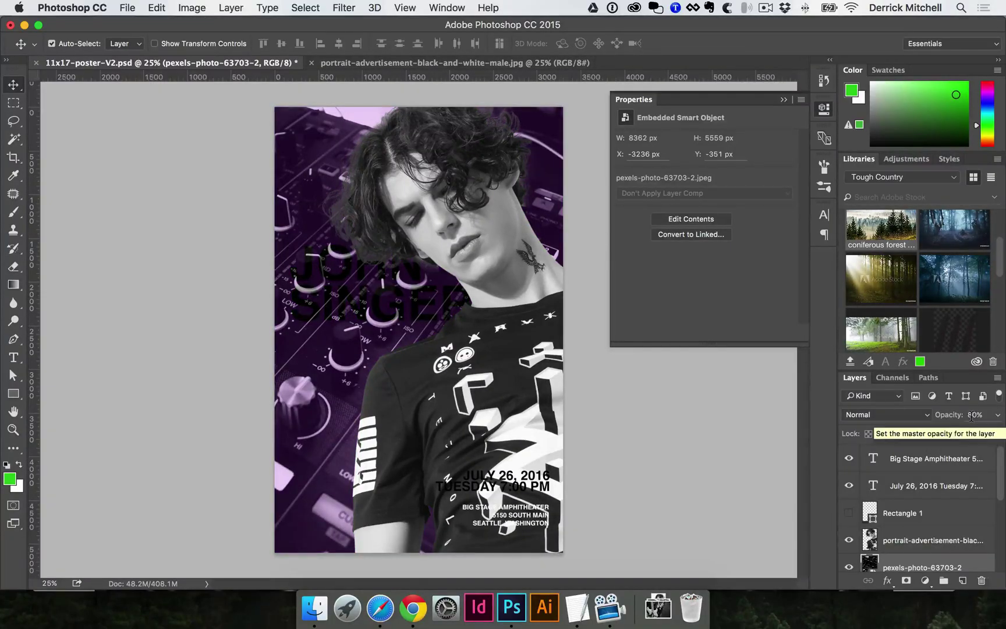
key("3")
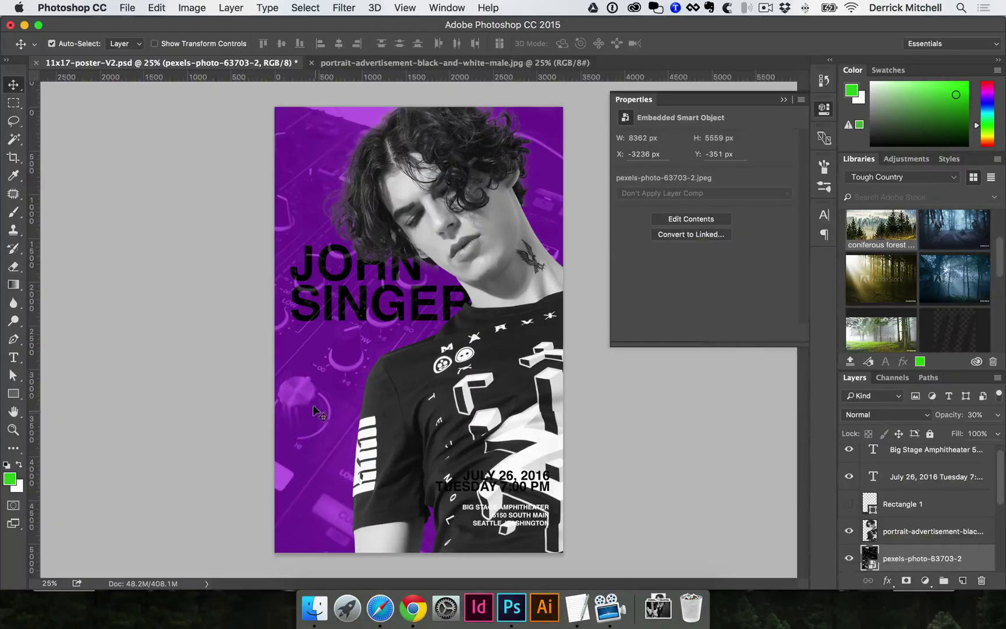
- Pick a blue foreground colour and fill Layer 6, replacing the purple background
scroll(907, 543, "down", 4)
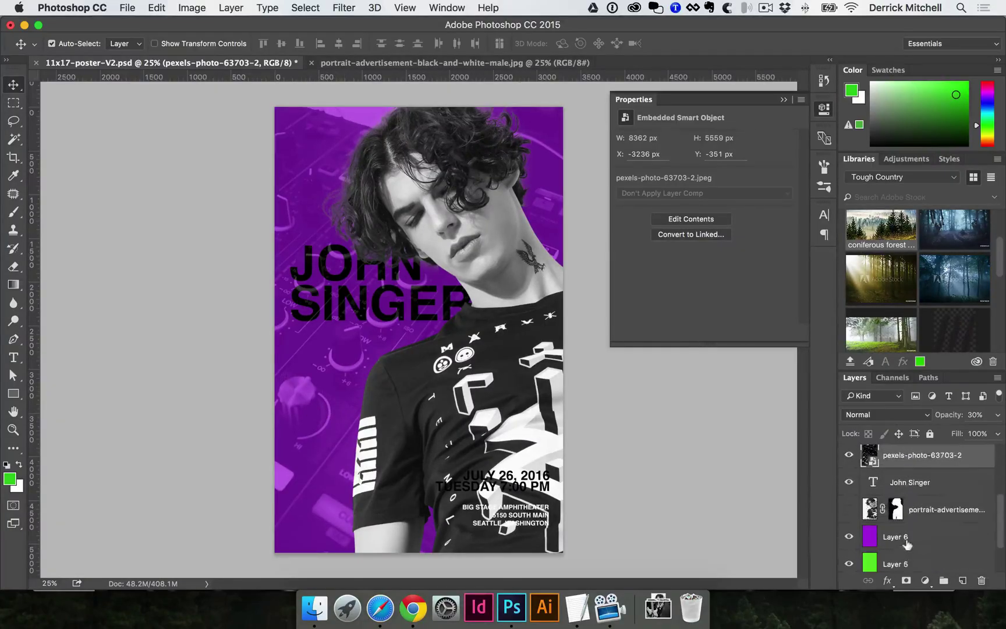
left_click(910, 538)
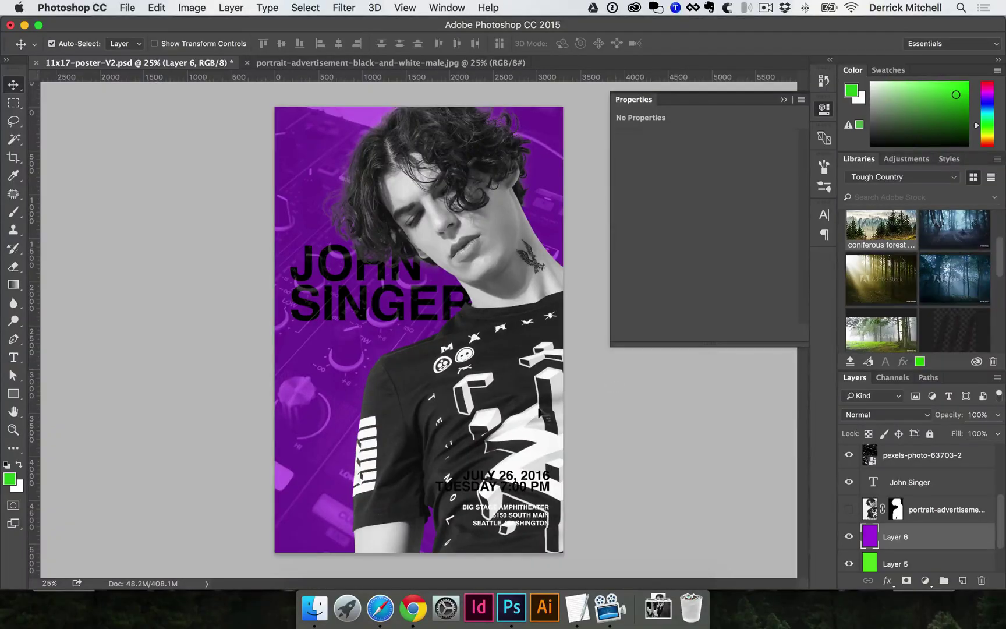
left_click_drag(988, 116, 988, 108)
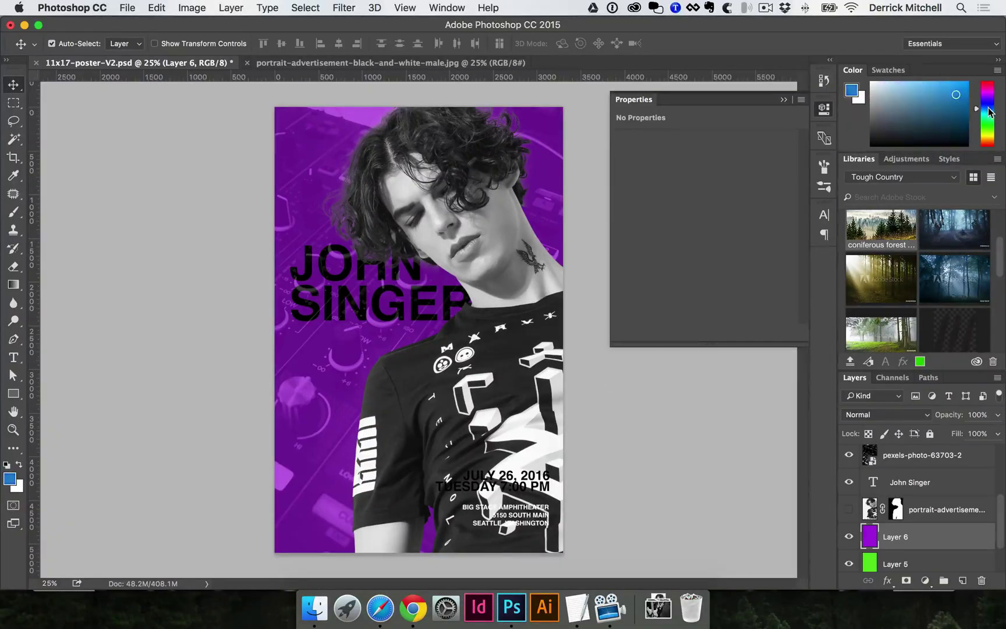
key("alt+BackSpace")
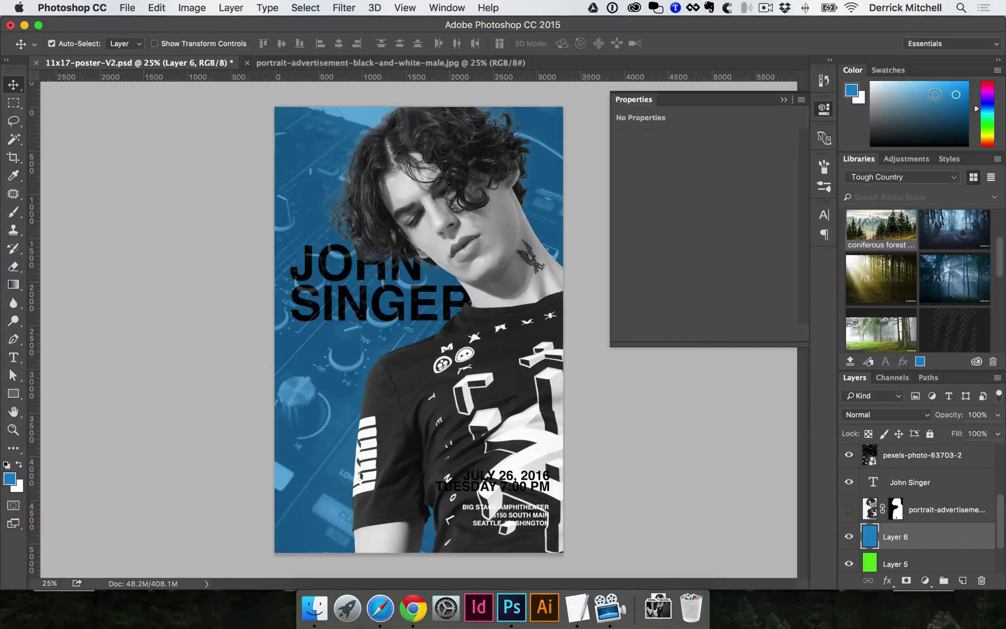
left_click(349, 302)
left_click(908, 489)
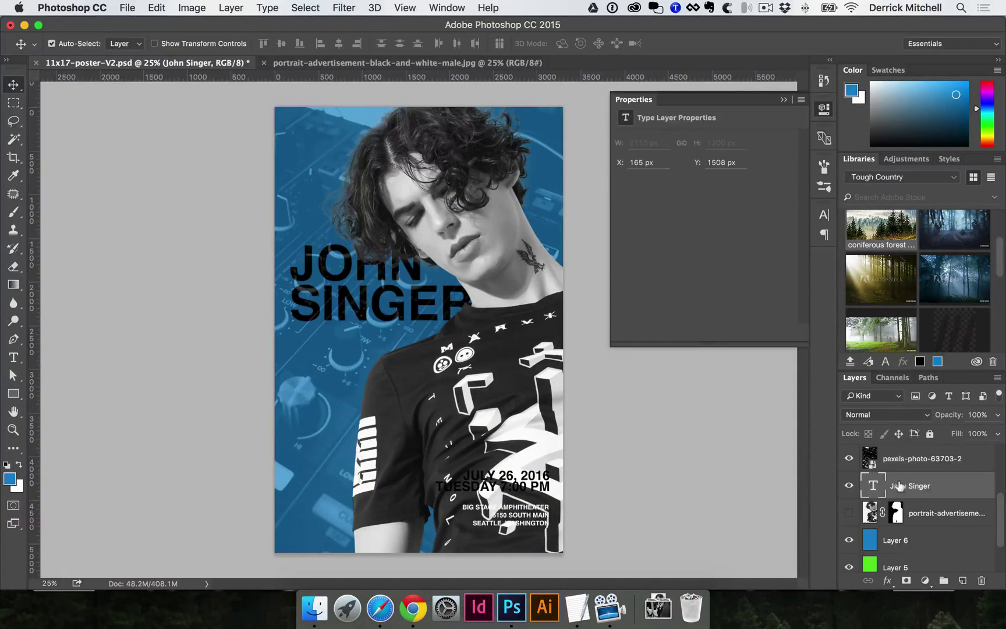
scroll(910, 488, "up", 2)
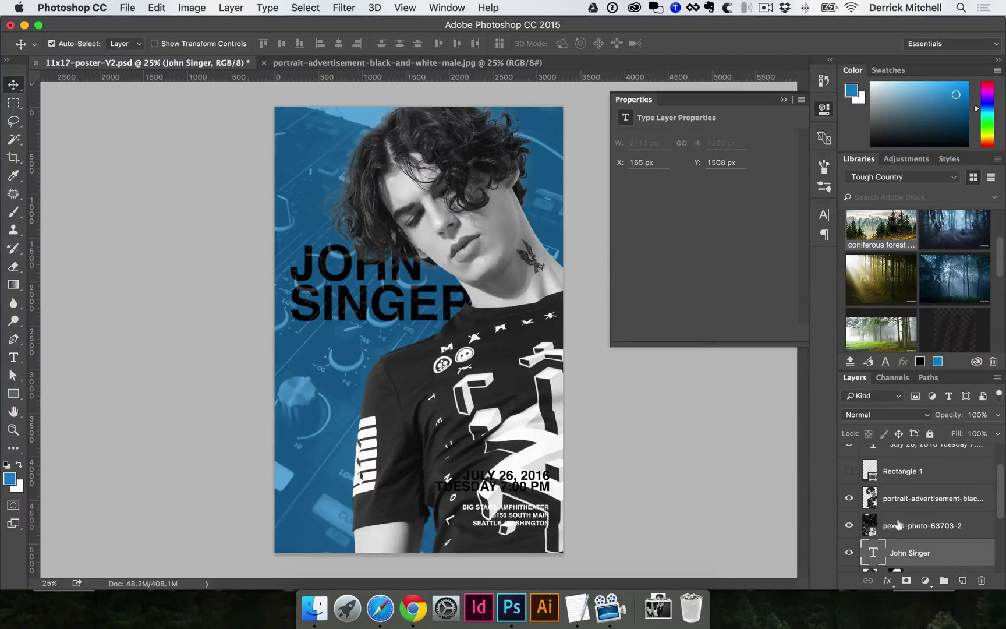
left_click_drag(919, 547, 950, 515)
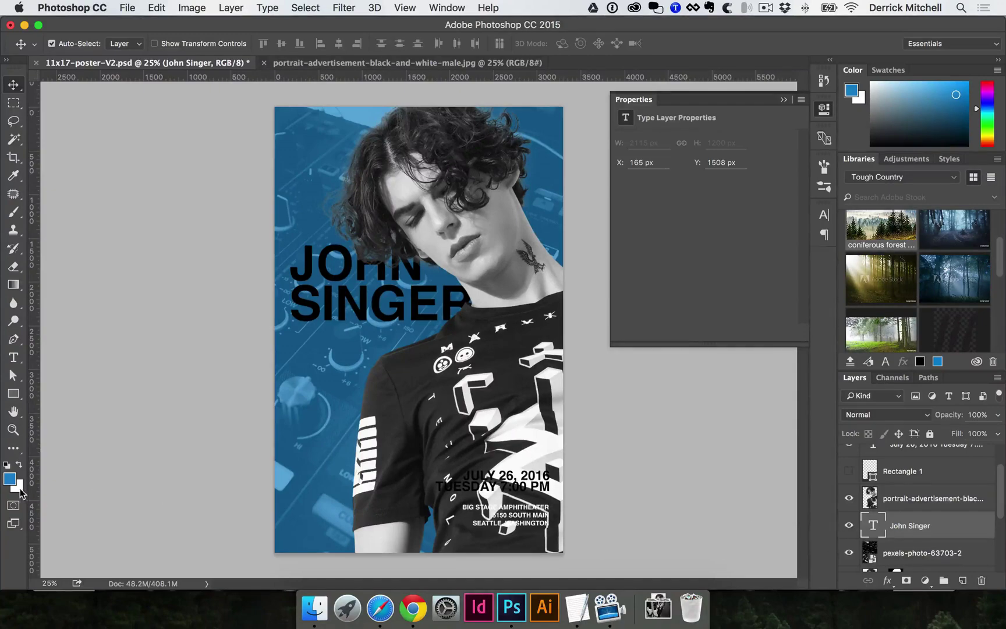
key("super+BackSpace")
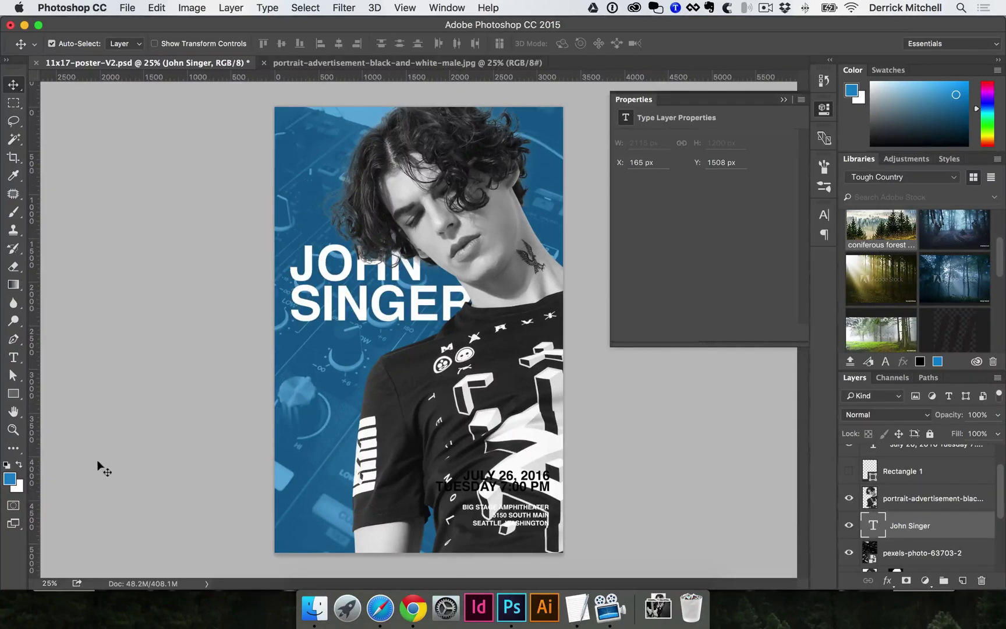
- Slide the faded mixer photo sideways and scale it down to about 373%
left_click(313, 469)
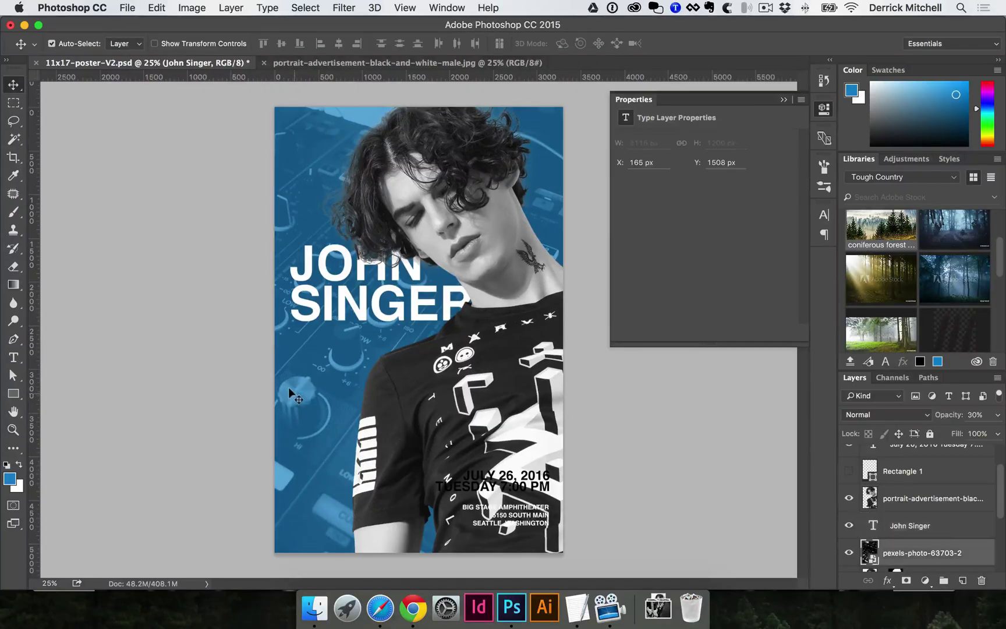
key("super+t")
left_click_drag(332, 369, 396, 376)
key("cmd+minus")
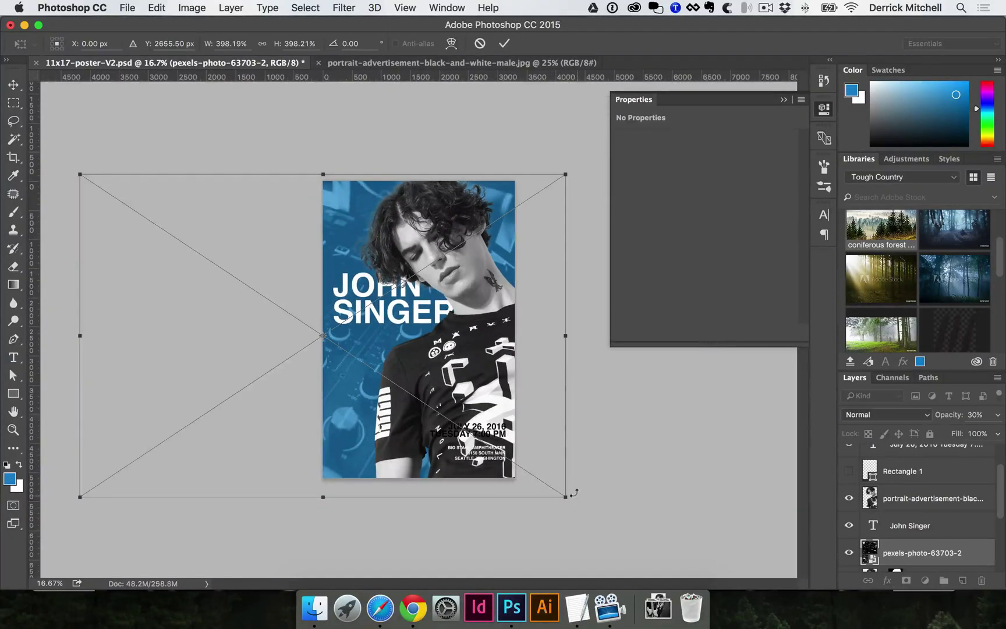
left_click_drag(574, 493, 533, 472)
left_click_drag(315, 326, 299, 325)
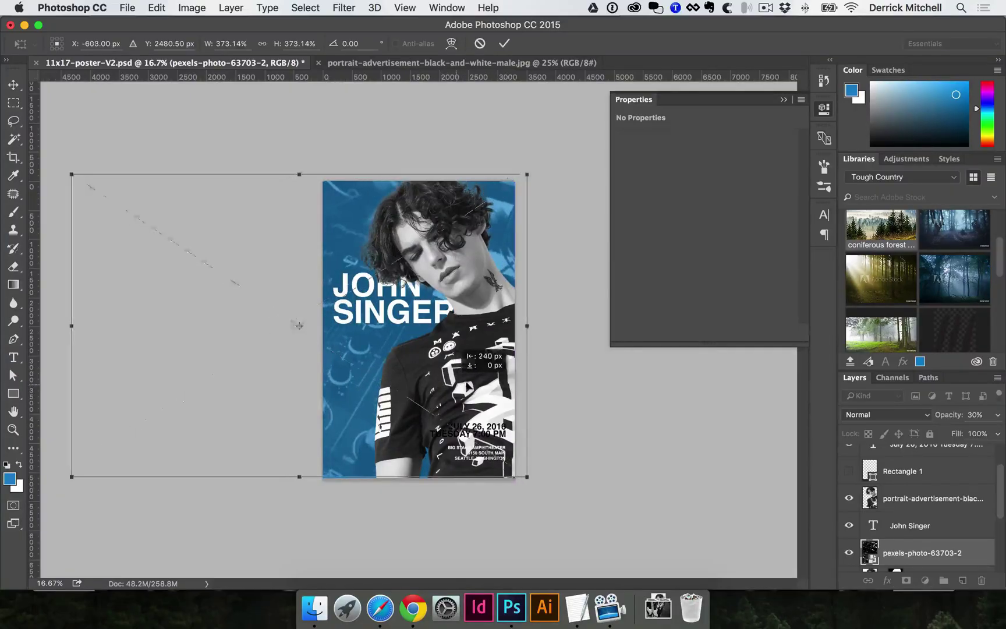
left_click_drag(467, 384, 553, 381)
key("Return")
left_click(431, 361)
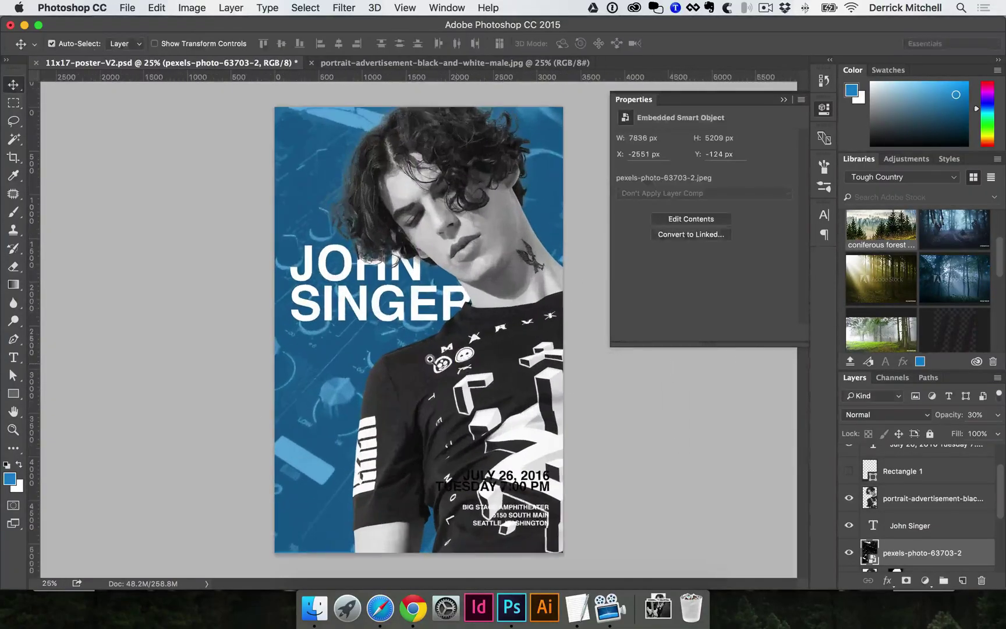
- Move the date text toward the middle and left-align it
left_click_drag(366, 338, 382, 255)
left_click_drag(509, 382, 315, 260)
key("t")
left_click(314, 252)
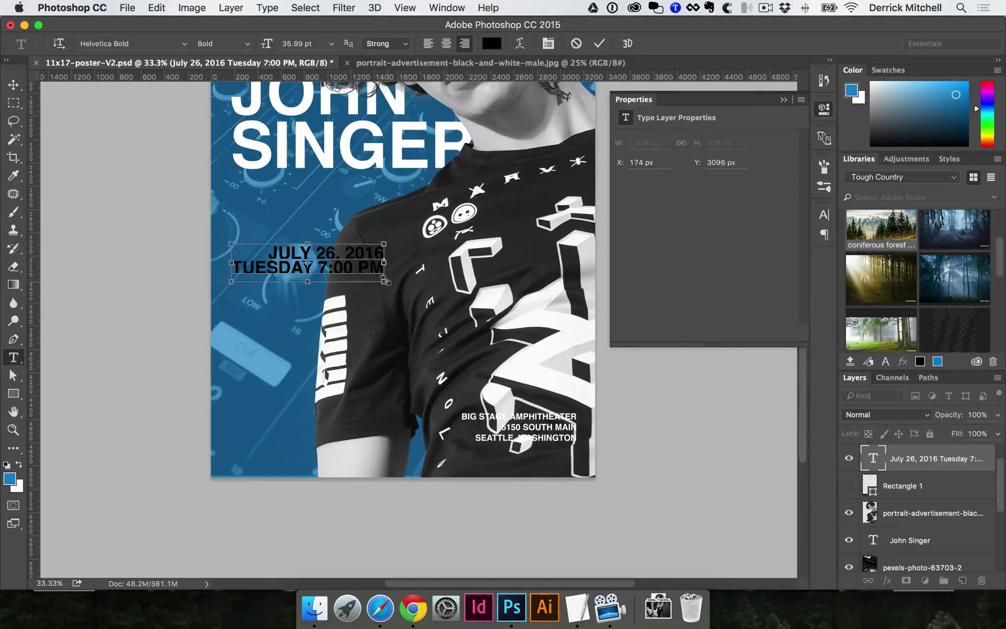
key("super+a")
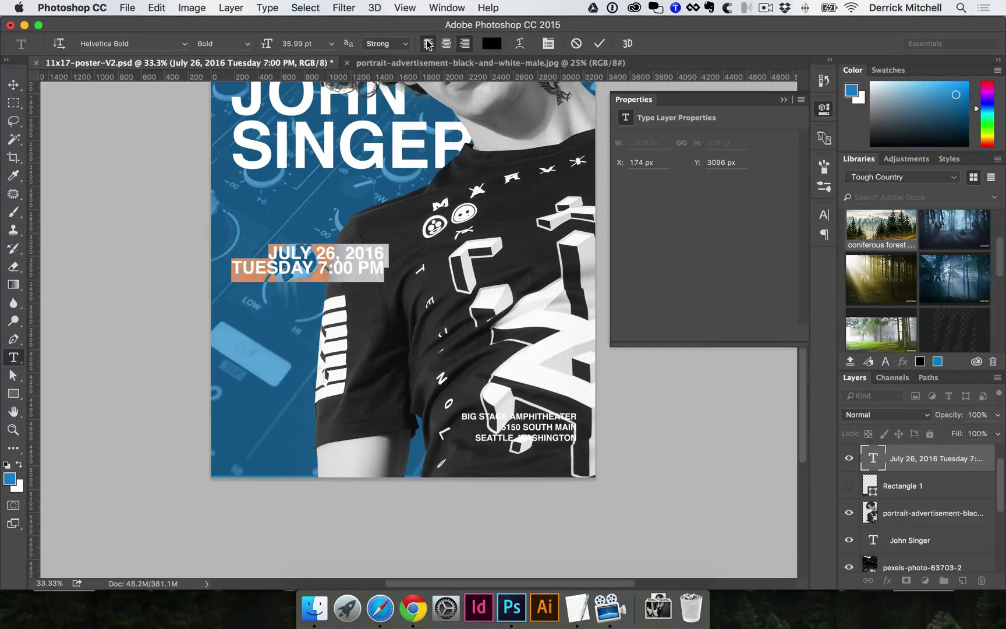
left_click(428, 44)
key("super+Return")
key("v")
left_click_drag(434, 259, 286, 203)
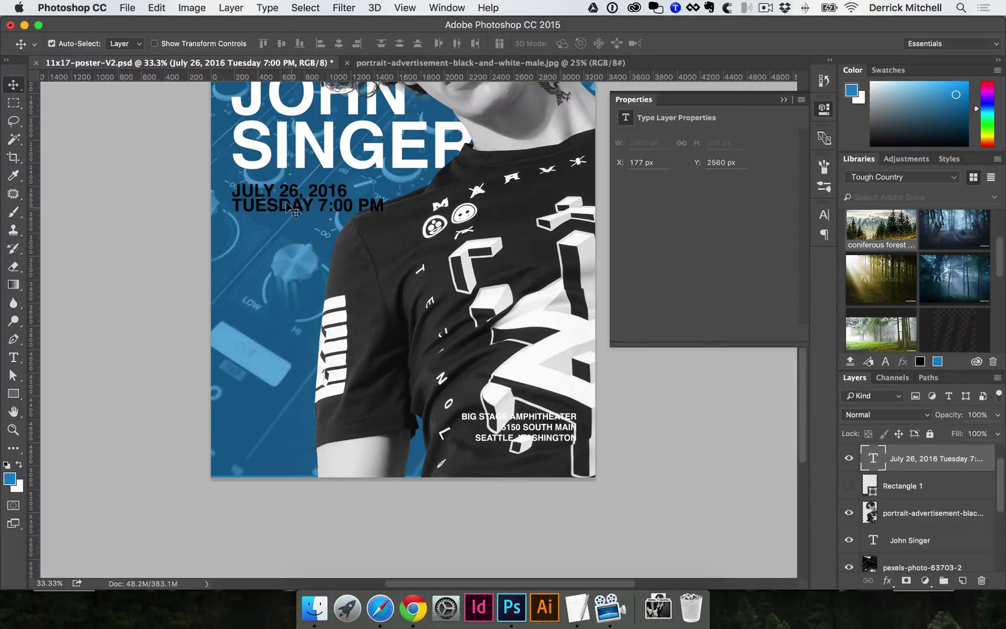
key("super+t")
left_click_drag(385, 213, 347, 206)
key("Return")
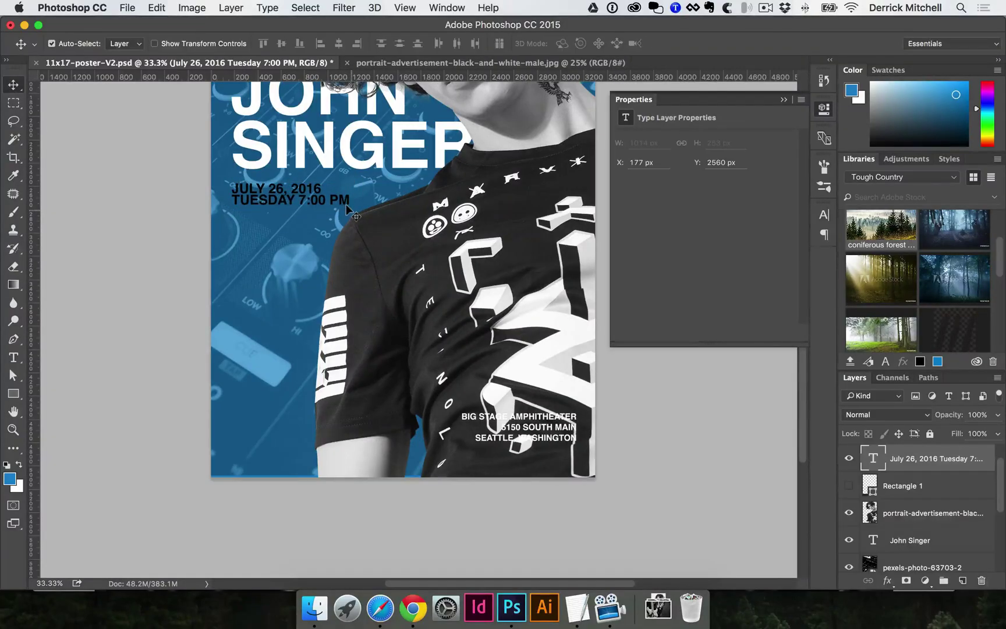
key("Up")
key("Up")
key("Up")
key("Up")
key("Up")
key("Up")
key("Up")
key("Up")
key("Up")
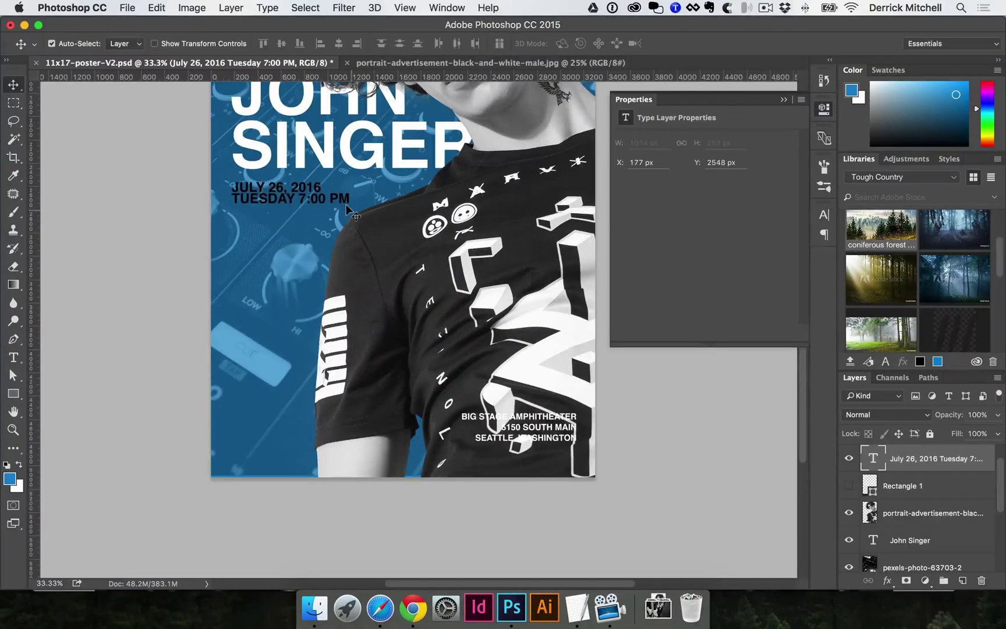
key("super+t")
key("Escape")
key("super+t")
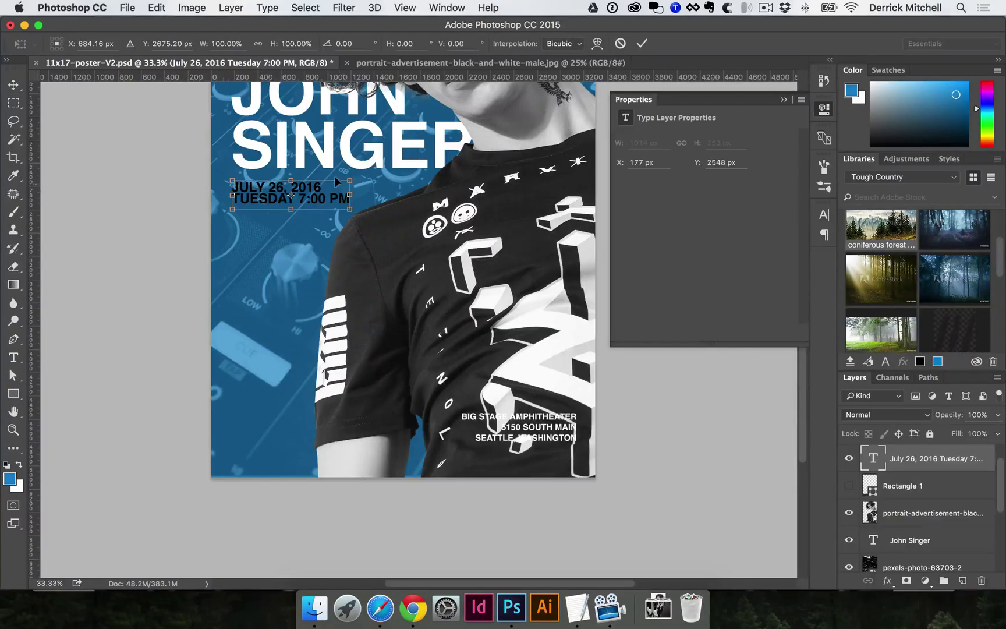
left_click_drag(353, 173, 358, 171)
key("Return")
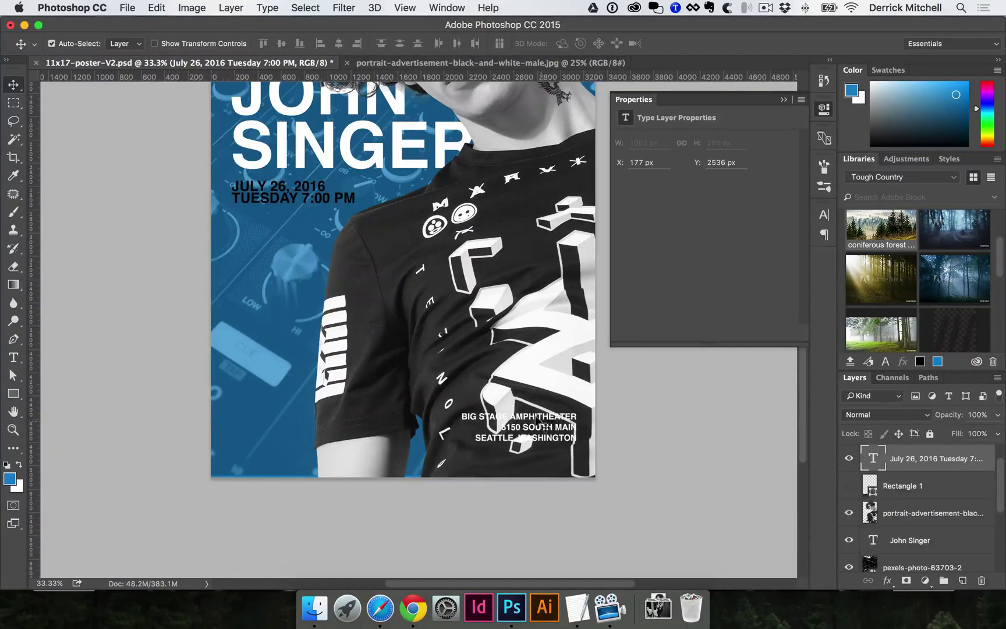
- Move the venue address text up to the poster's left side below the date
left_click_drag(533, 411, 307, 278)
key("t")
left_click(329, 298)
key("super+a")
key("Escape")
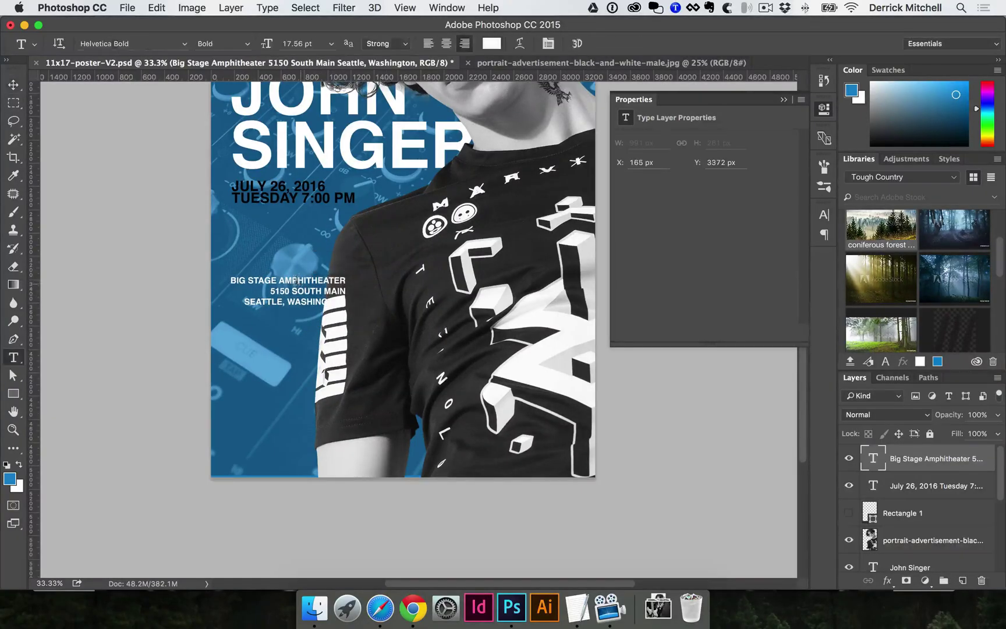
- Left-align the three venue address lines and move the block directly below the date
left_click(294, 285)
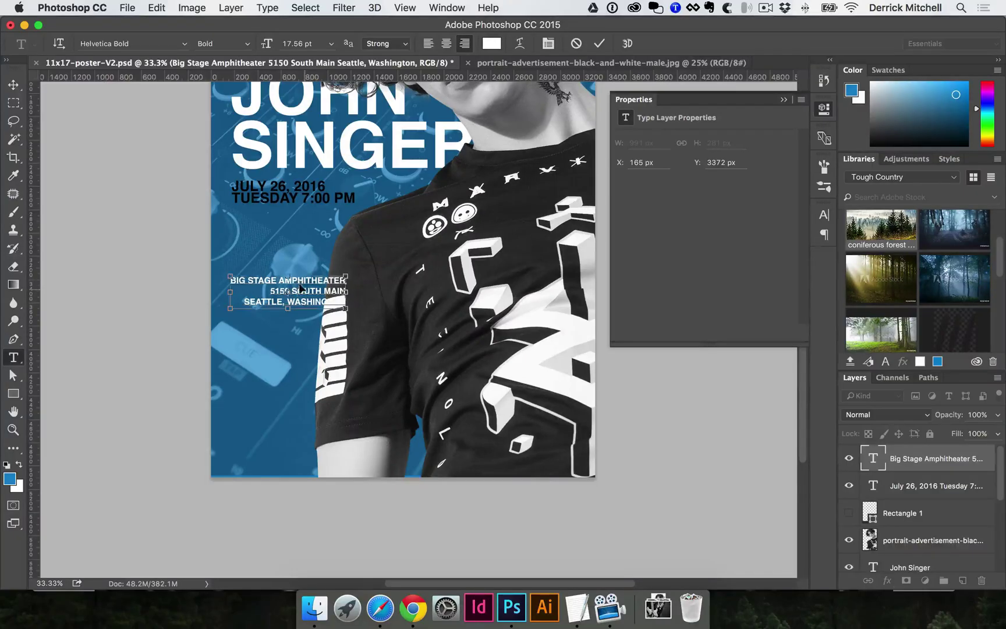
key("super+a")
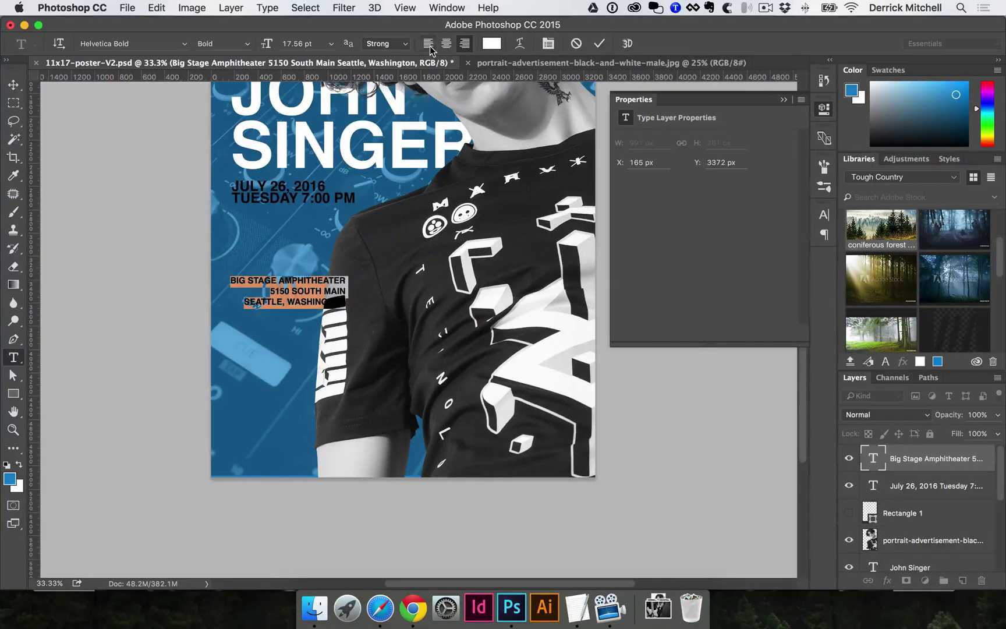
left_click(430, 47)
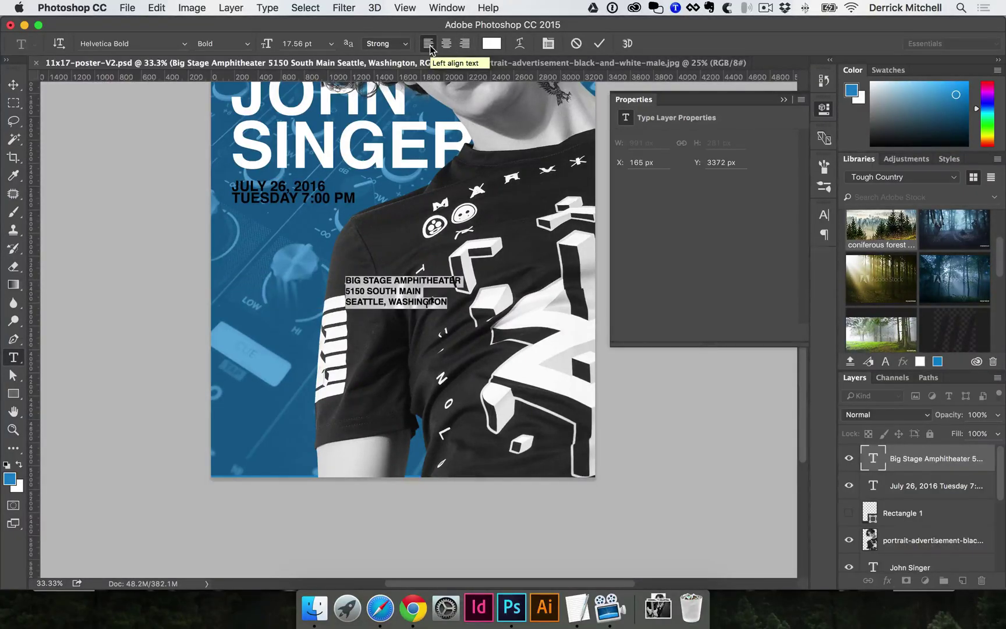
key("super+Return")
key("v")
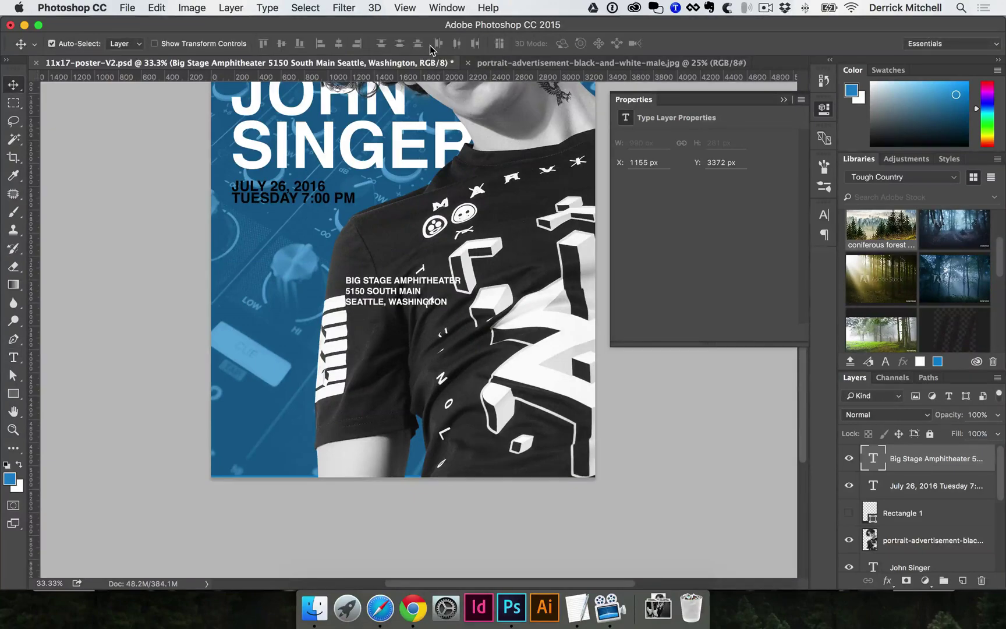
left_click_drag(395, 292, 264, 200)
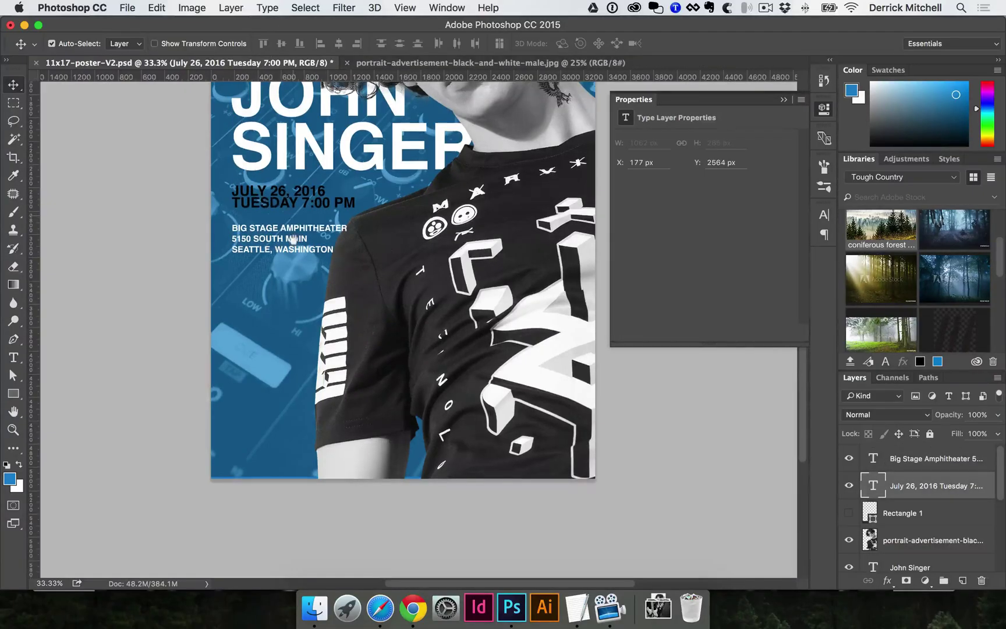
scroll(299, 335, "up", 3)
left_click(299, 315)
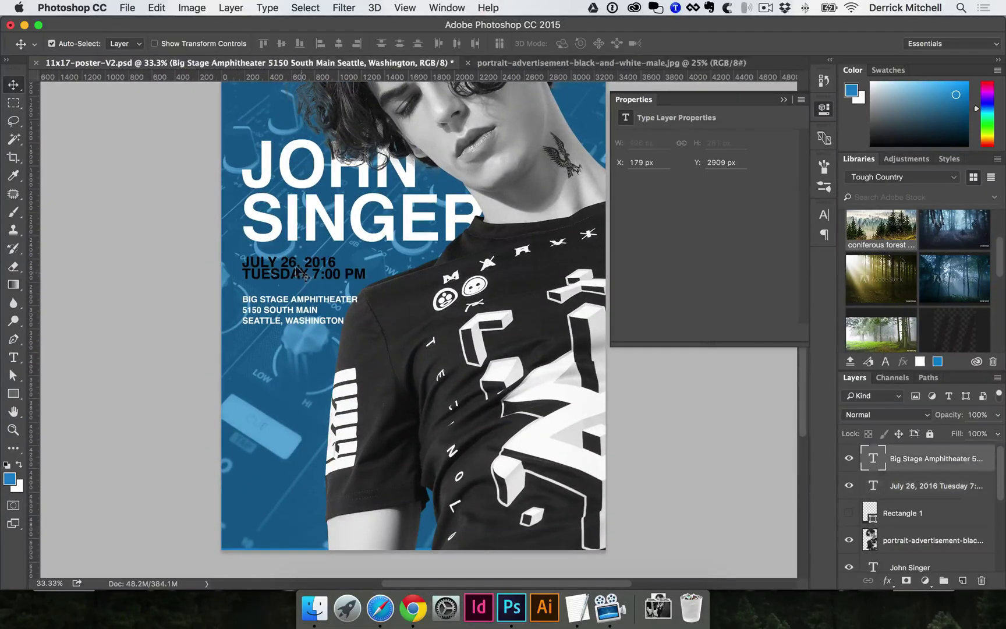
left_click(303, 274, "shift")
left_click(309, 222, "shift")
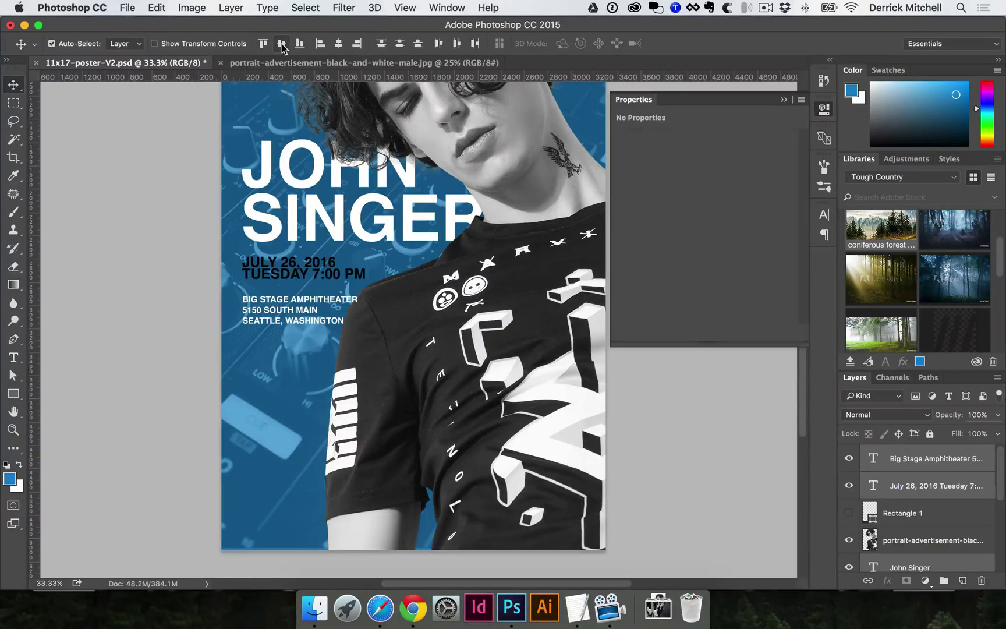
left_click(339, 44)
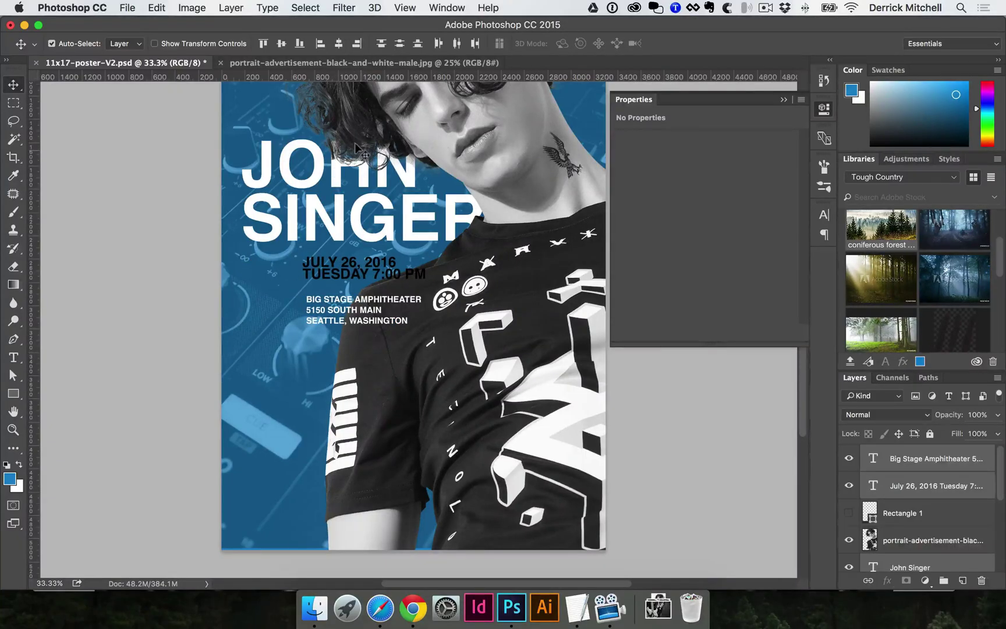
left_click(320, 44)
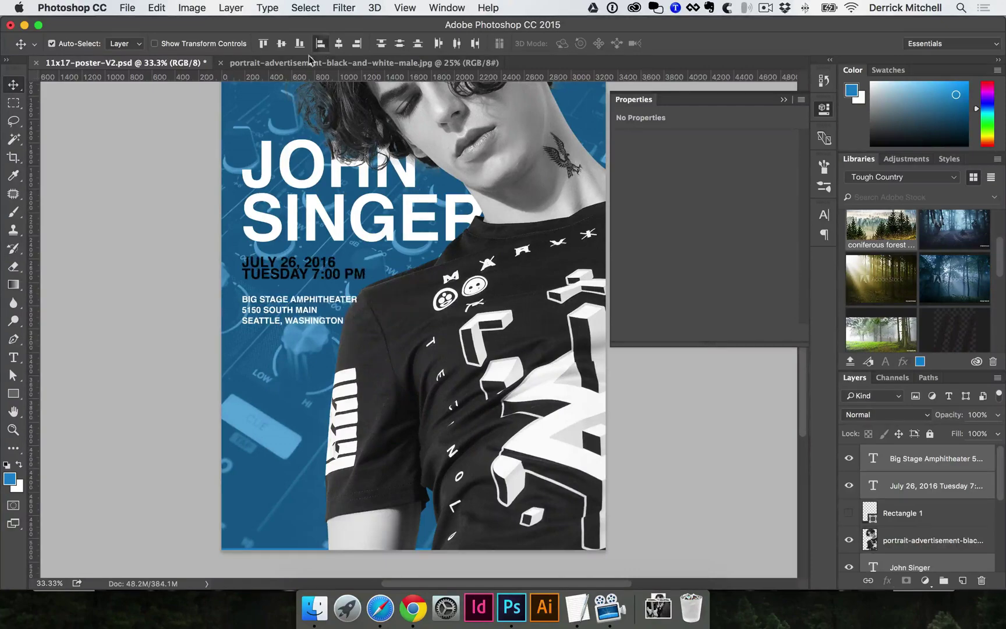
- Scale the address text down slightly, to about 87.5%
left_click(259, 335)
left_click(289, 312)
key("t")
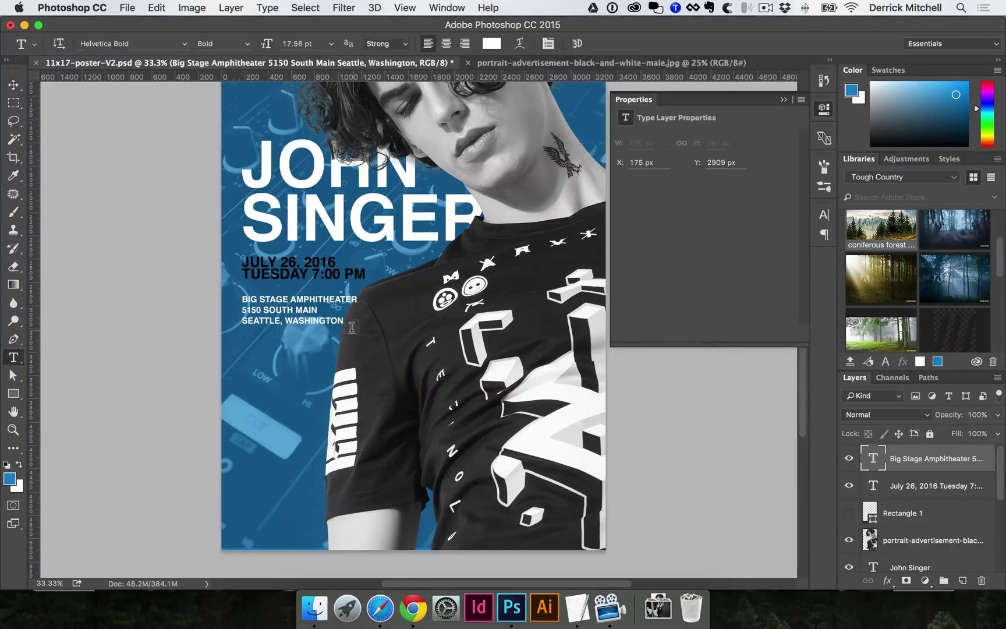
key("v")
key("super+t")
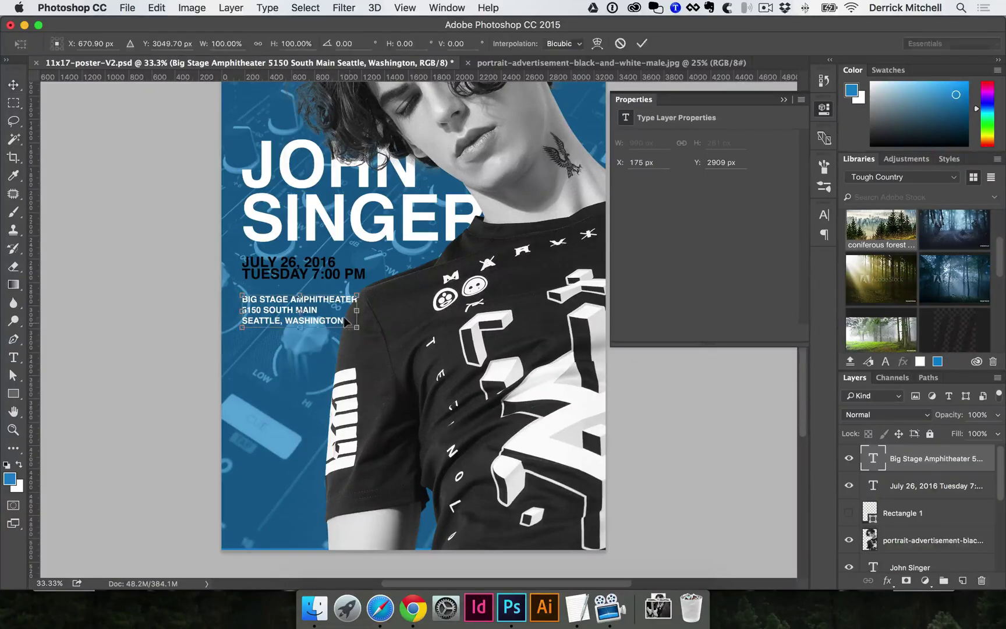
left_click_drag(356, 328, 343, 324)
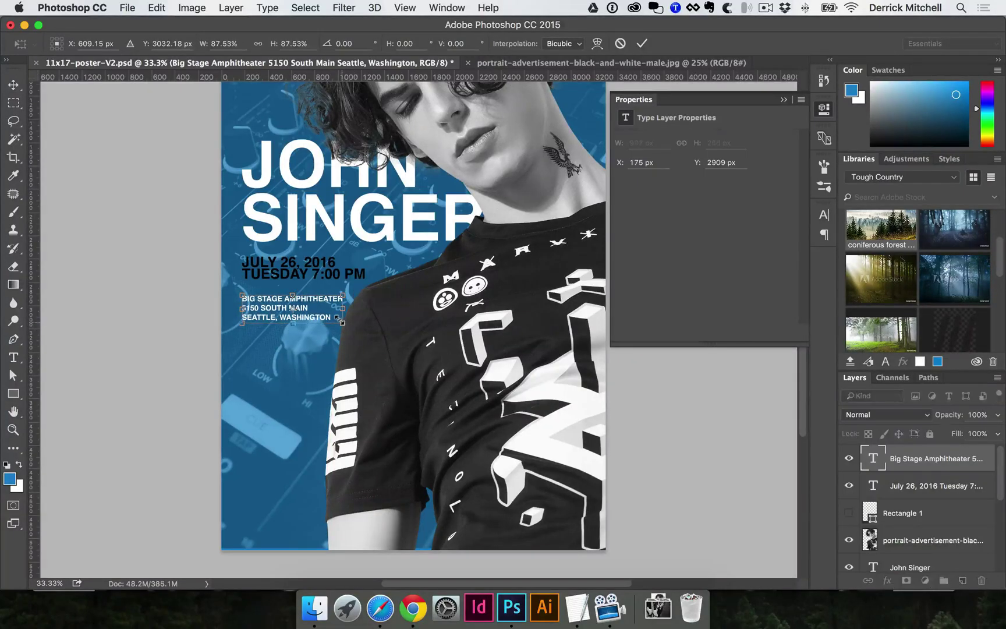
key("Return")
left_click(344, 318, "super")
left_click(335, 297, "super")
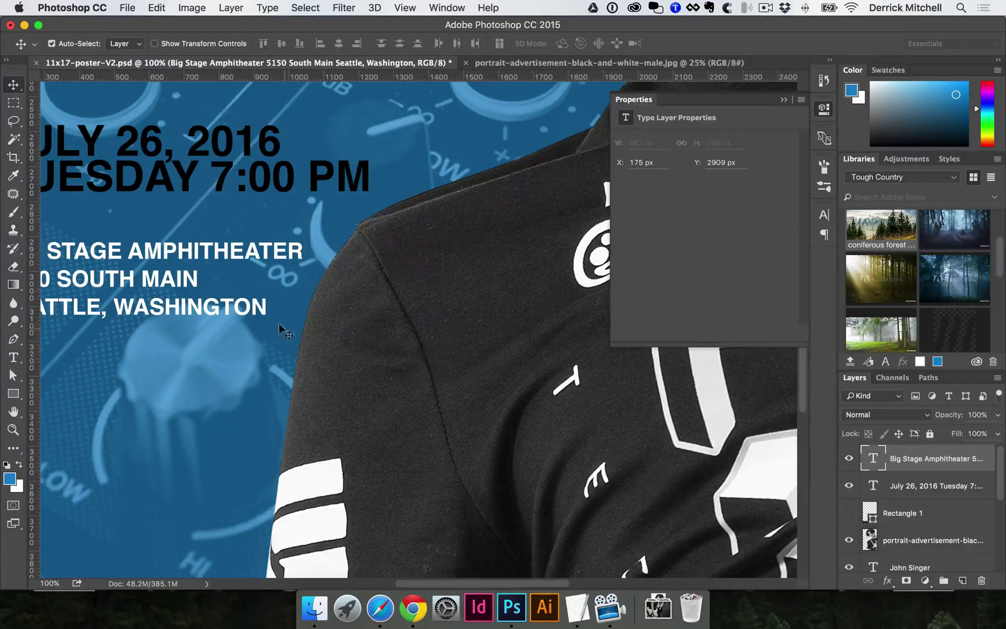
- Nudge the date text and the venue address up slightly, closer to the title
left_click(322, 200, "alt+super")
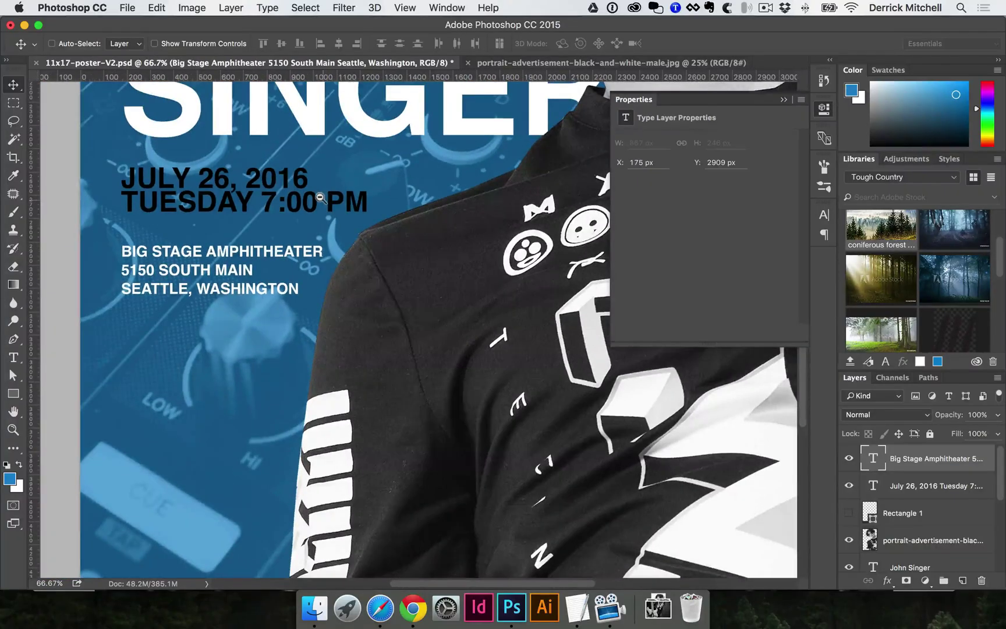
left_click(320, 198, "alt+super")
left_click(340, 216, "super")
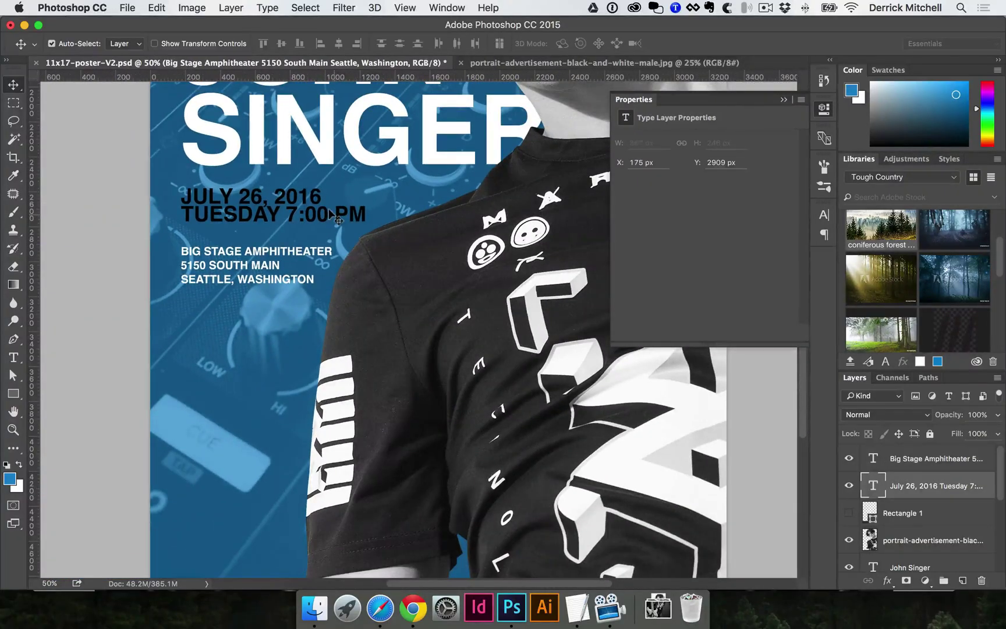
left_click(286, 274, "alt+super")
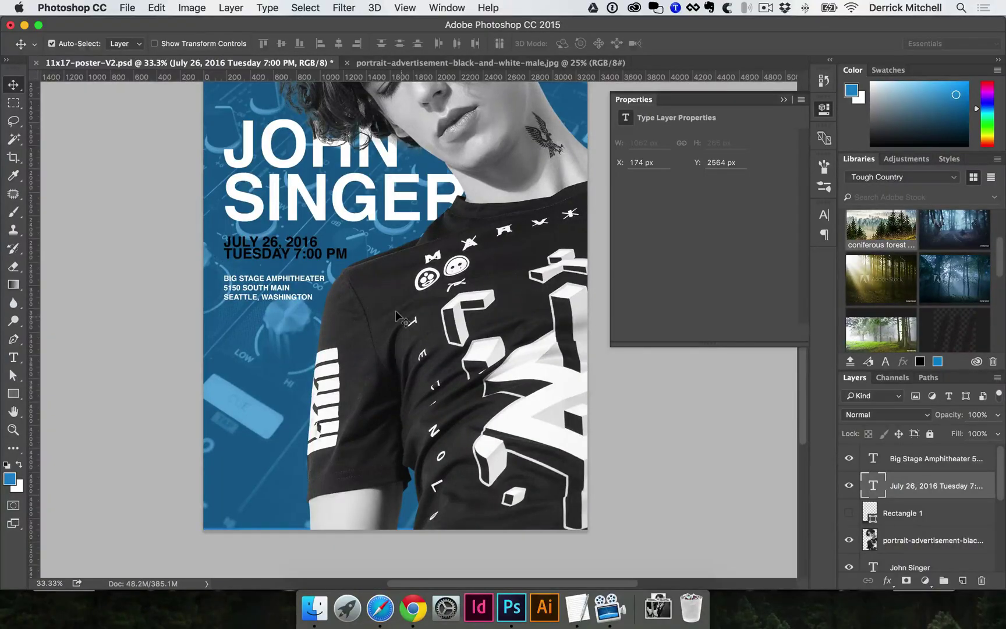
left_click_drag(278, 248, 278, 242)
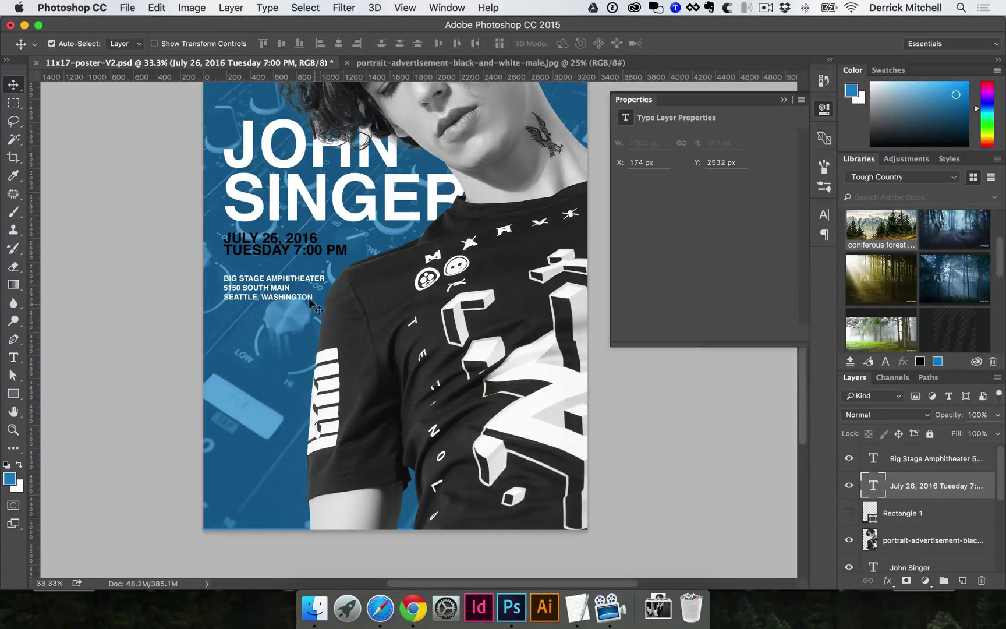
left_click_drag(300, 279, 300, 270)
- Zoom out to the whole poster and save it
key("super+minus")
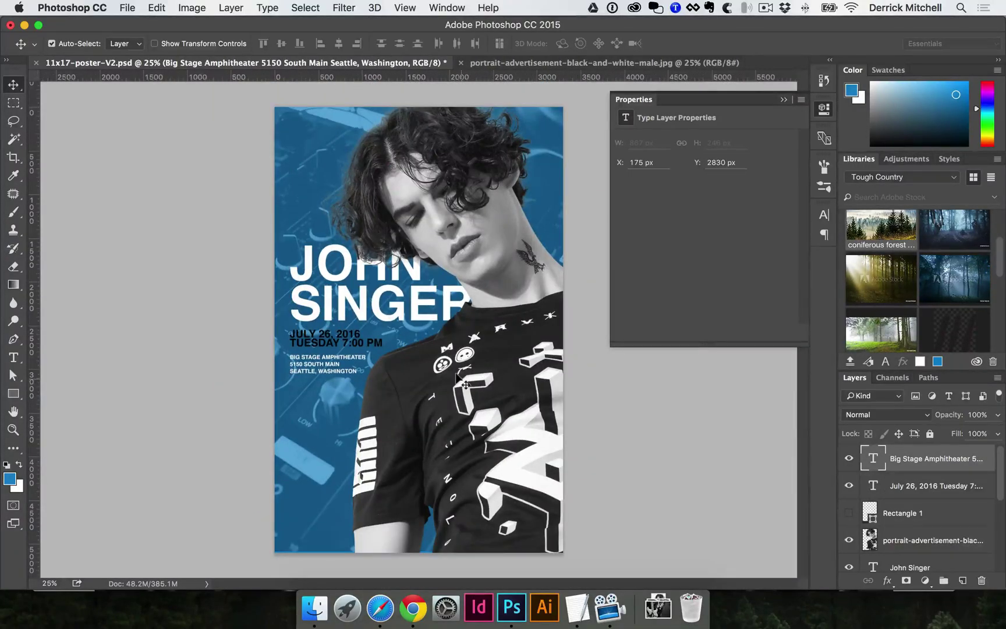
key("super+s")
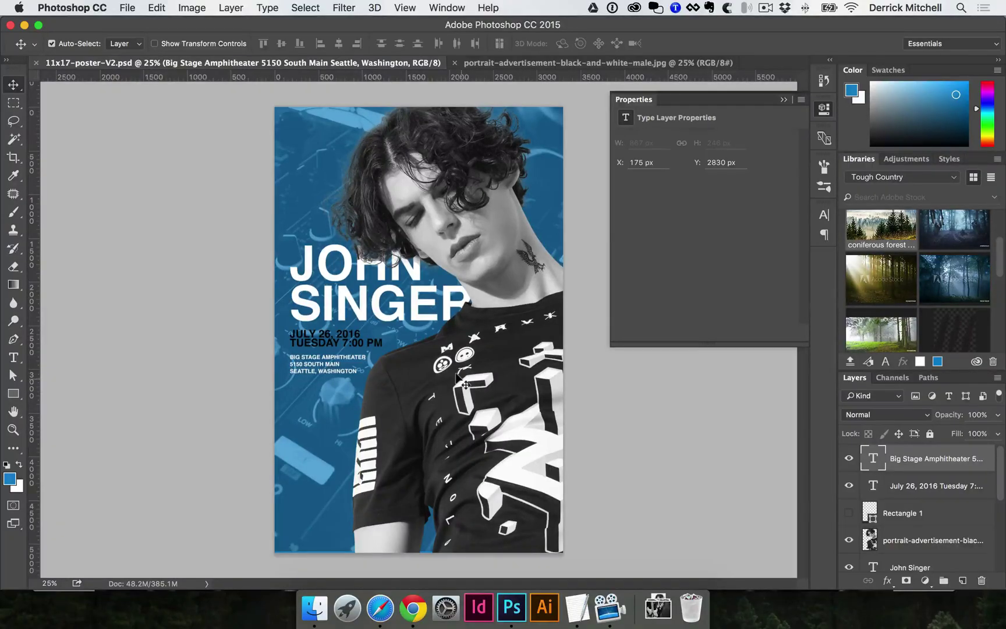
key("super")
- Save the poster as 11x17-poster-V3.psd, changing V2 to V3 in the name
key("super+shift+s")
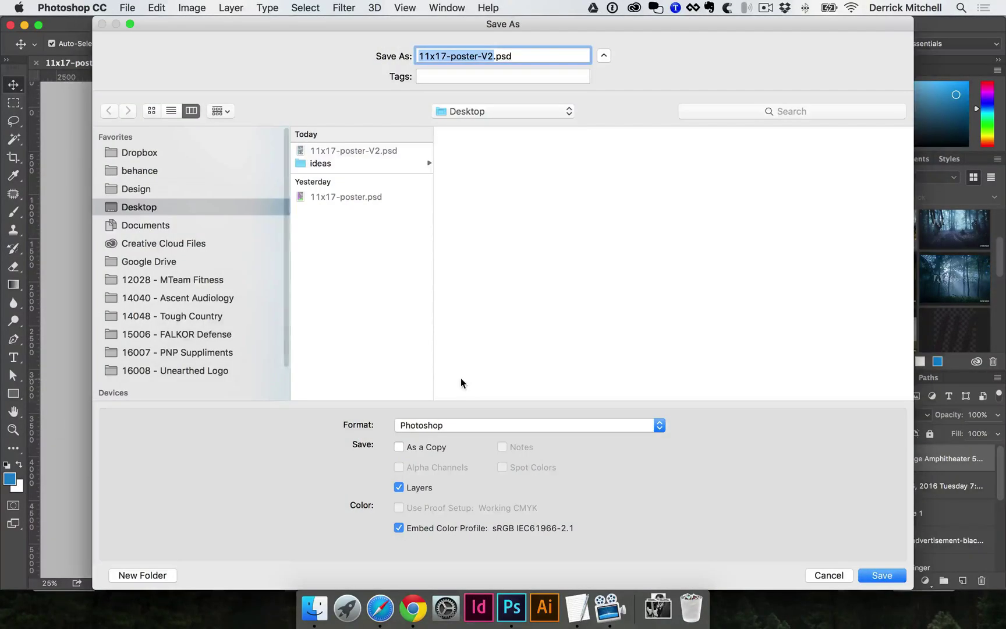
key("Right")
key("BackSpace")
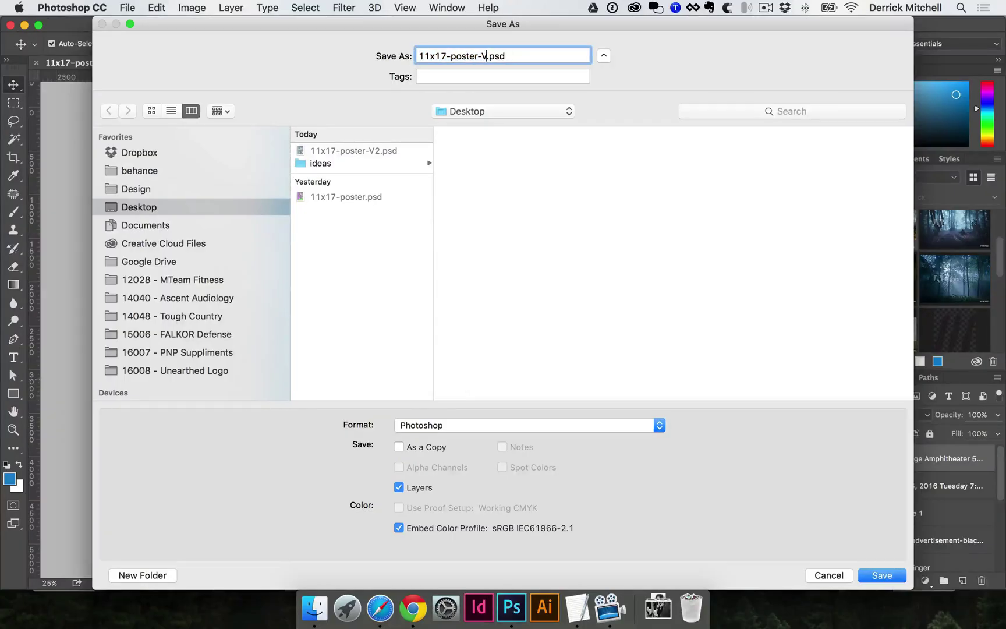
type("3")
key("Return")
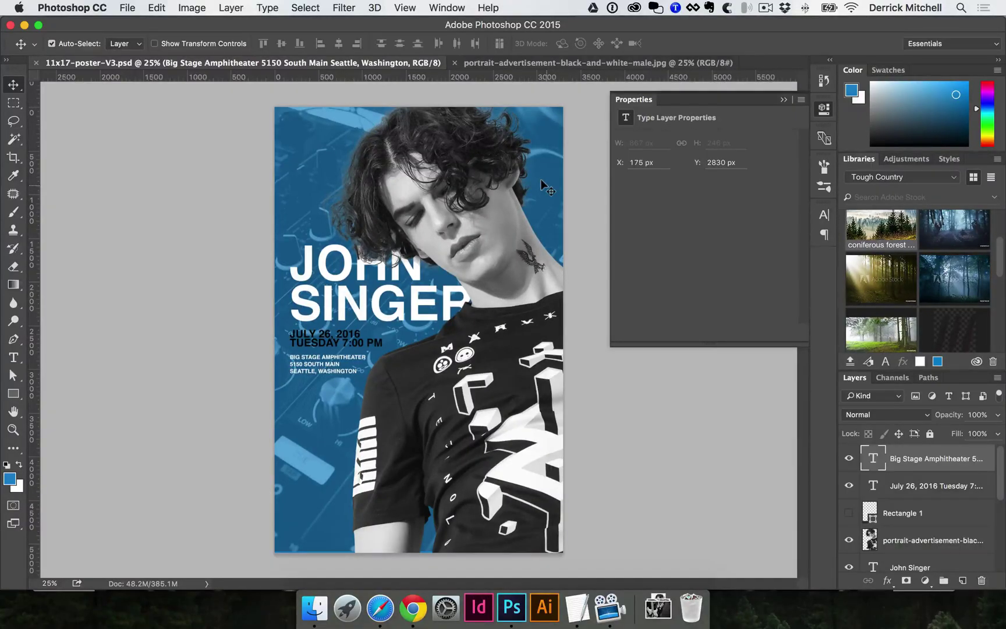
- On the portrait layer, zoom into the neck and lasso around the eagle tattoo
left_click(496, 355)
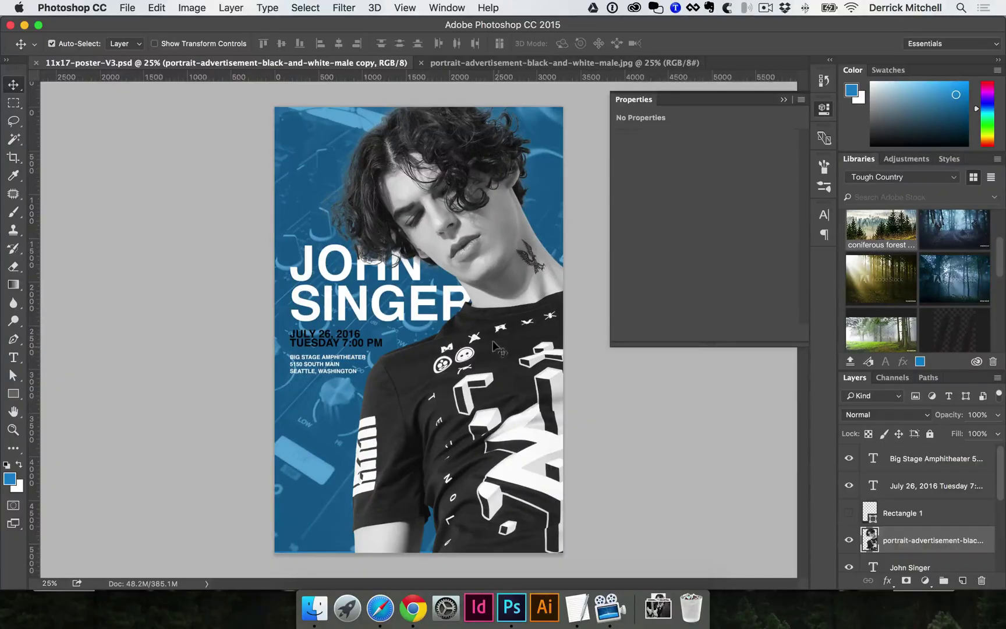
key("super")
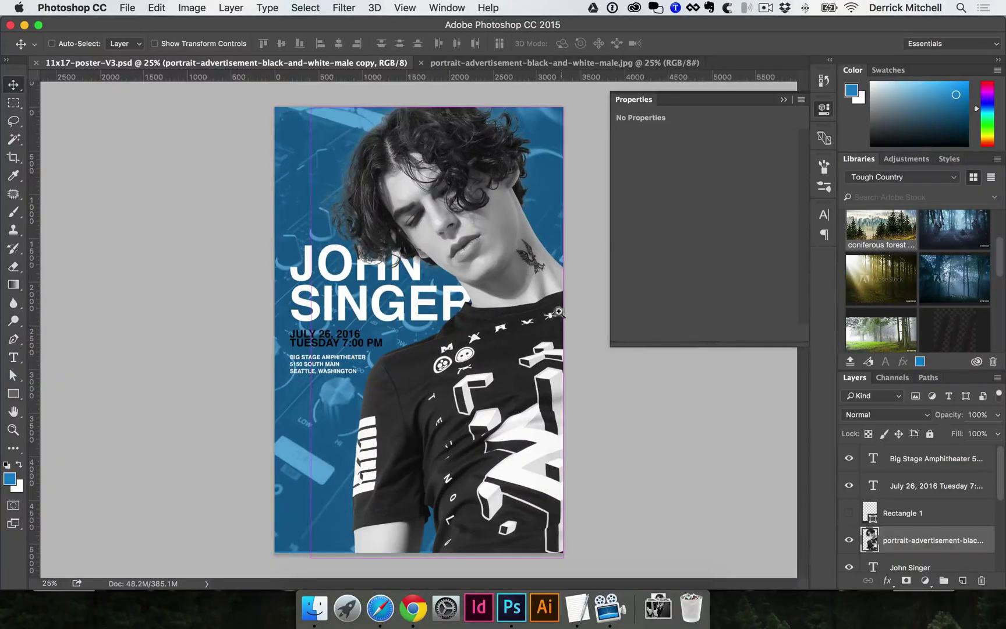
left_click(536, 269)
left_click(292, 364)
scroll(186, 418, "left", 3)
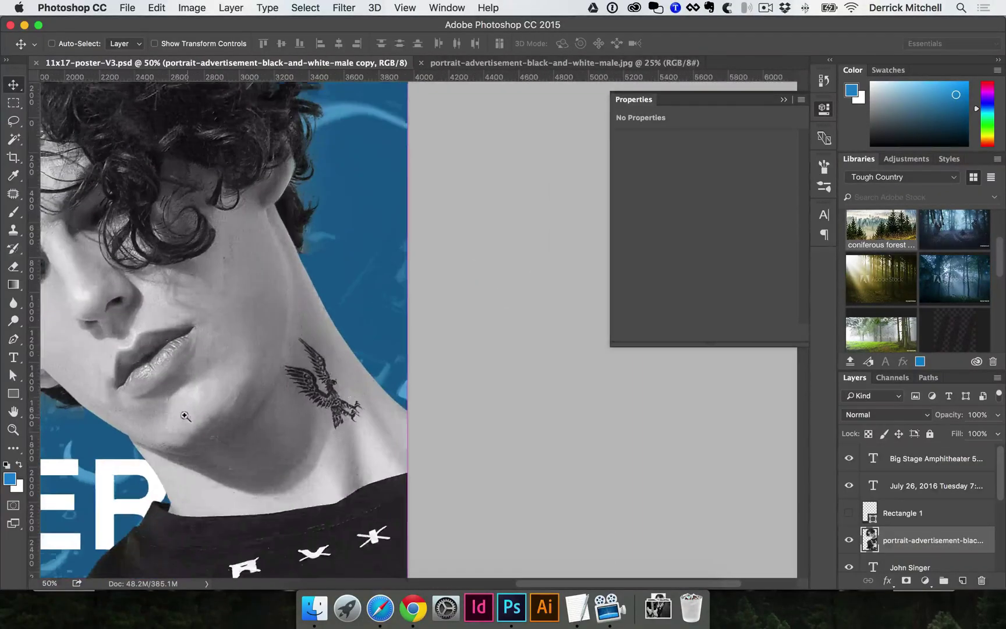
left_click(317, 420)
left_click(310, 422)
key("l")
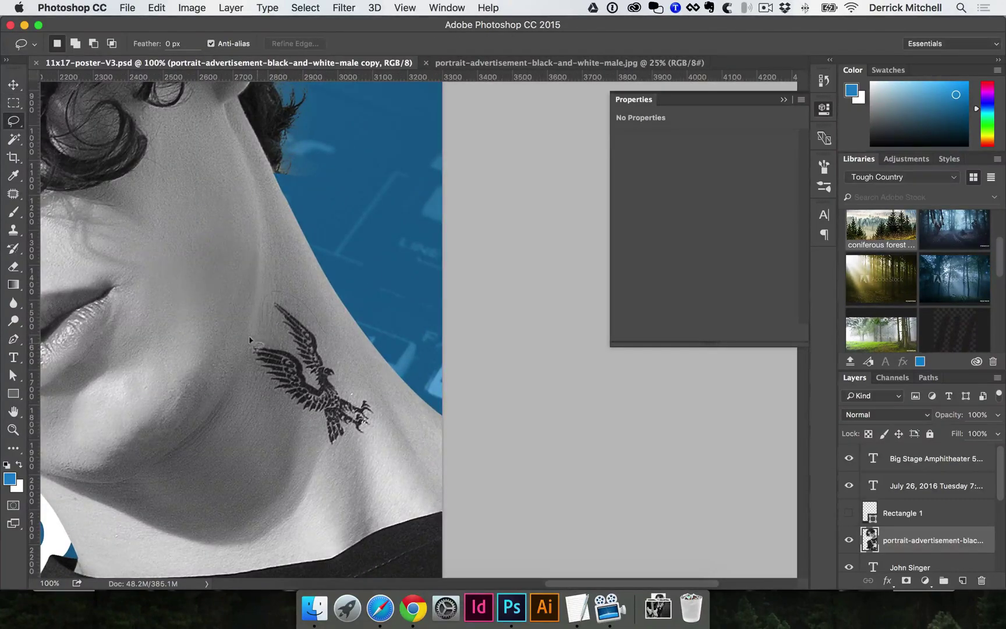
mouse_move(344, 445)
left_mouse_down()
mouse_move(374, 419)
mouse_move(373, 399)
mouse_move(356, 381)
left_mouse_up()
left_click_drag(325, 334, 327, 334)
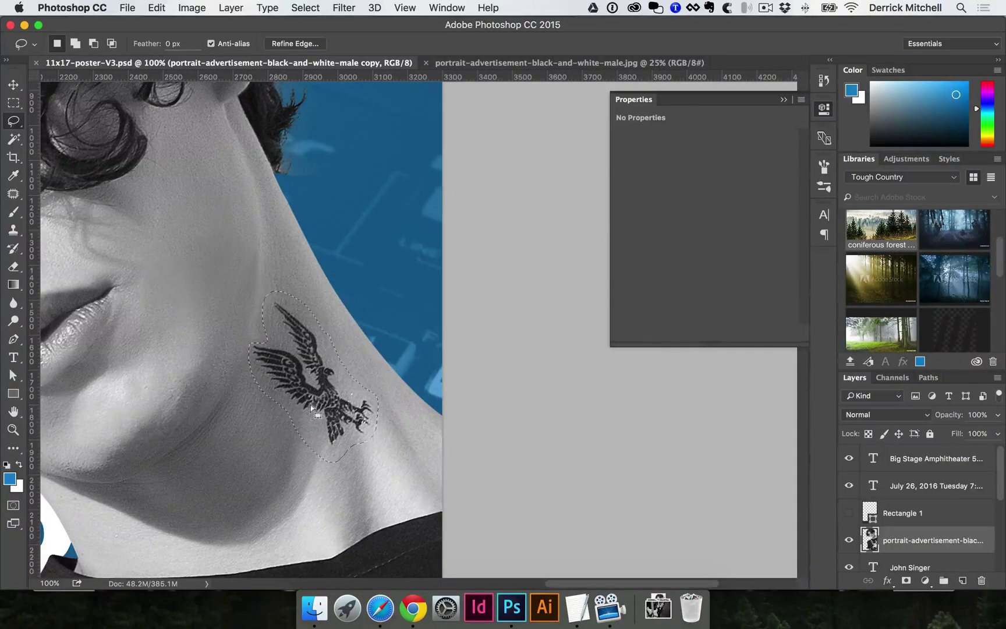
- Content-Aware fill the tattoo selection with surrounding skin, then deselect and zoom out
right_click(297, 391)
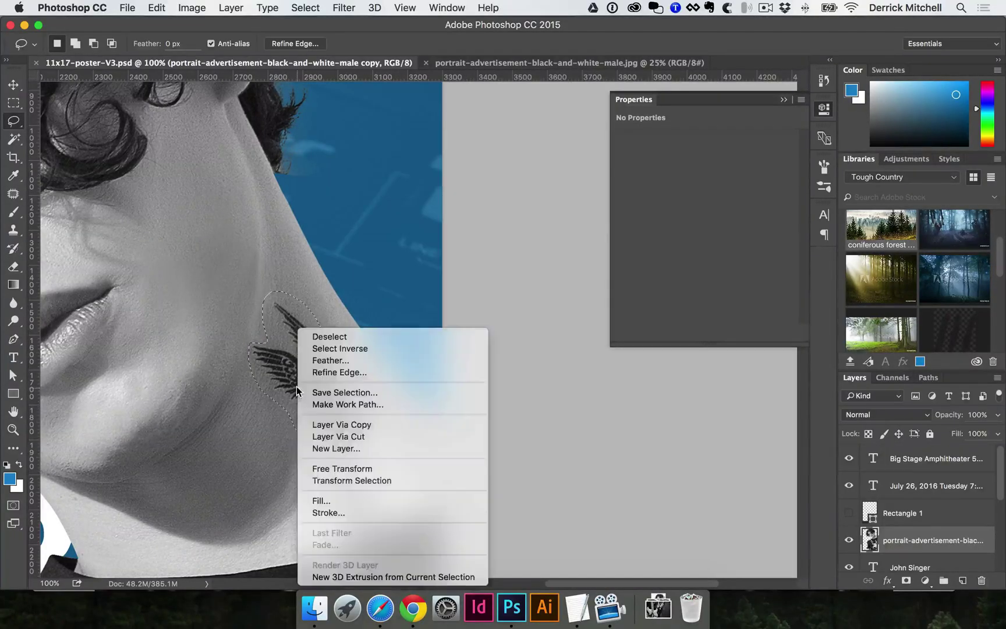
left_click(335, 499)
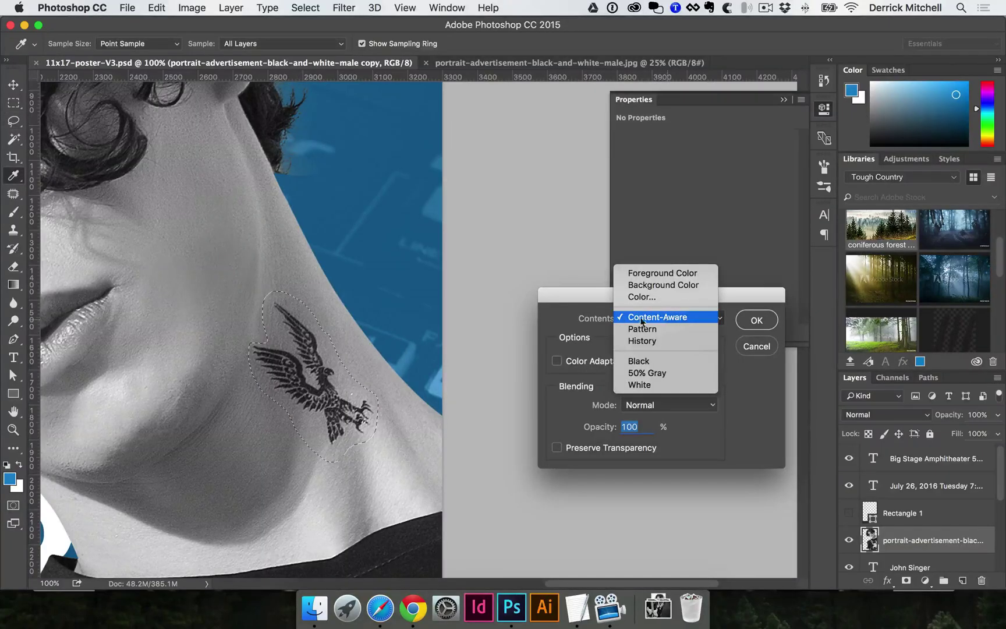
left_click(643, 318)
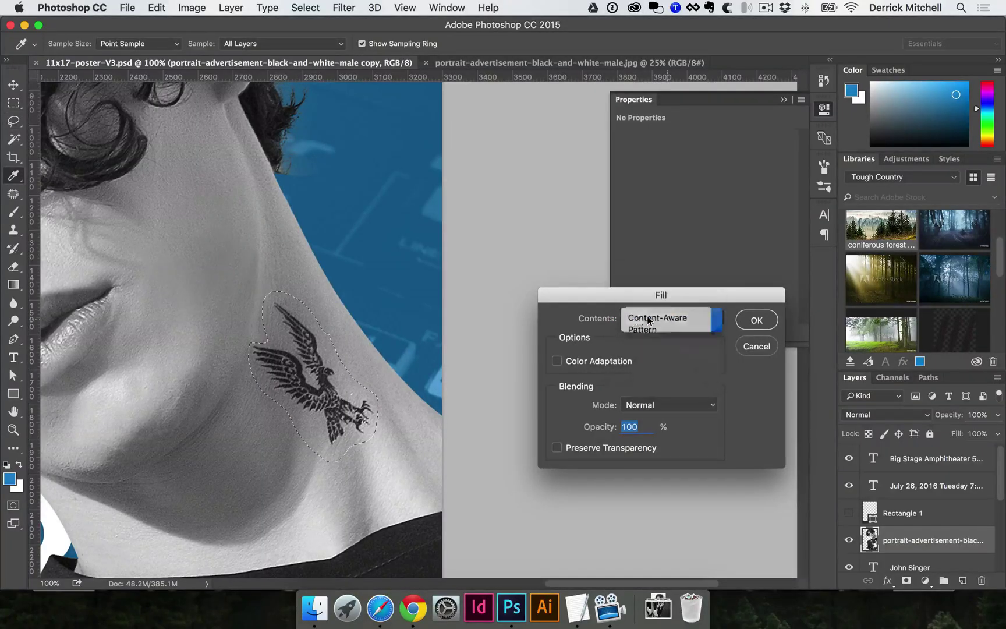
left_click(760, 323)
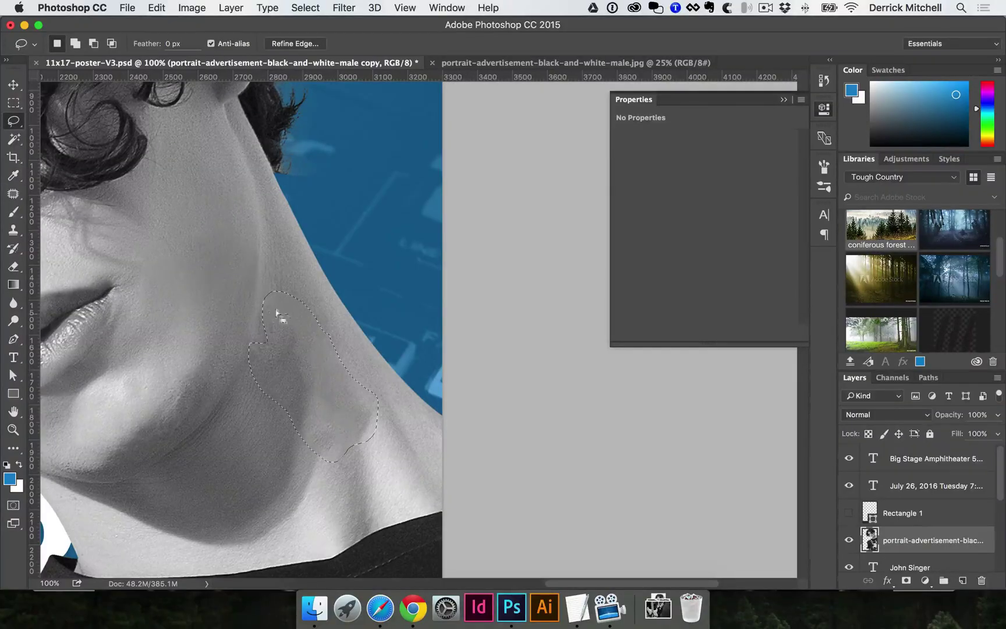
key("super+d")
left_click(269, 393, "alt+super")
left_click(252, 400, "alt+super")
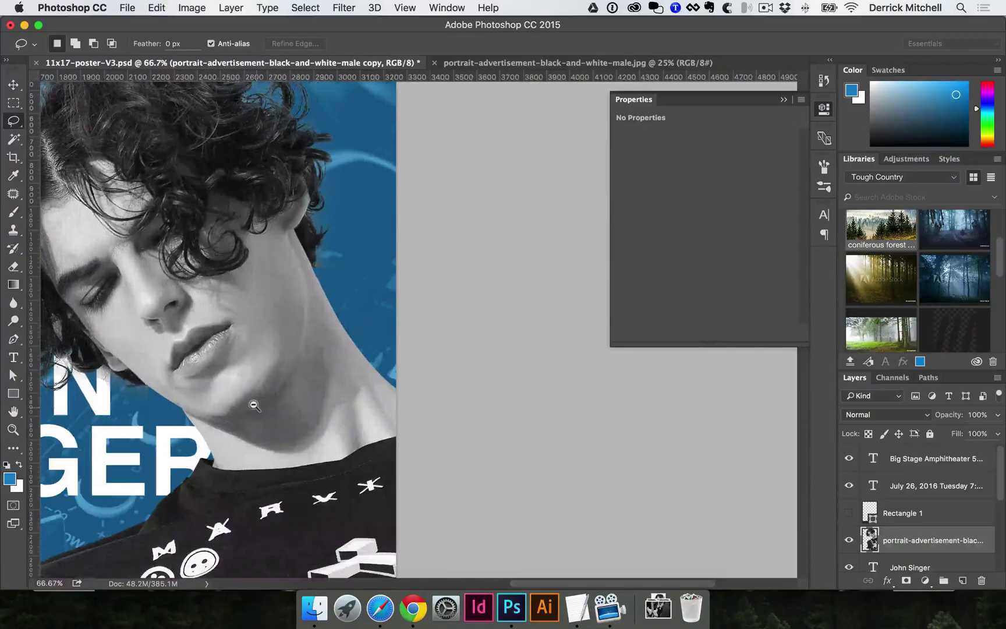
left_click(257, 407, "alt+super")
left_click(295, 410, "alt+super")
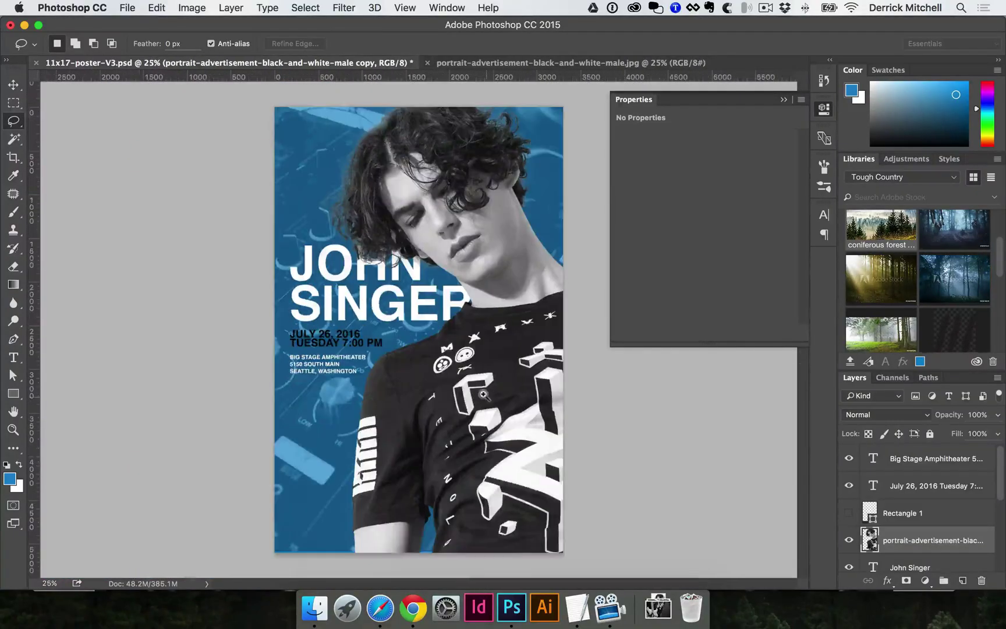
- Zoom into the shirt collar and lasso one small white symbol
left_click(507, 309, "super")
left_click(225, 271, "super")
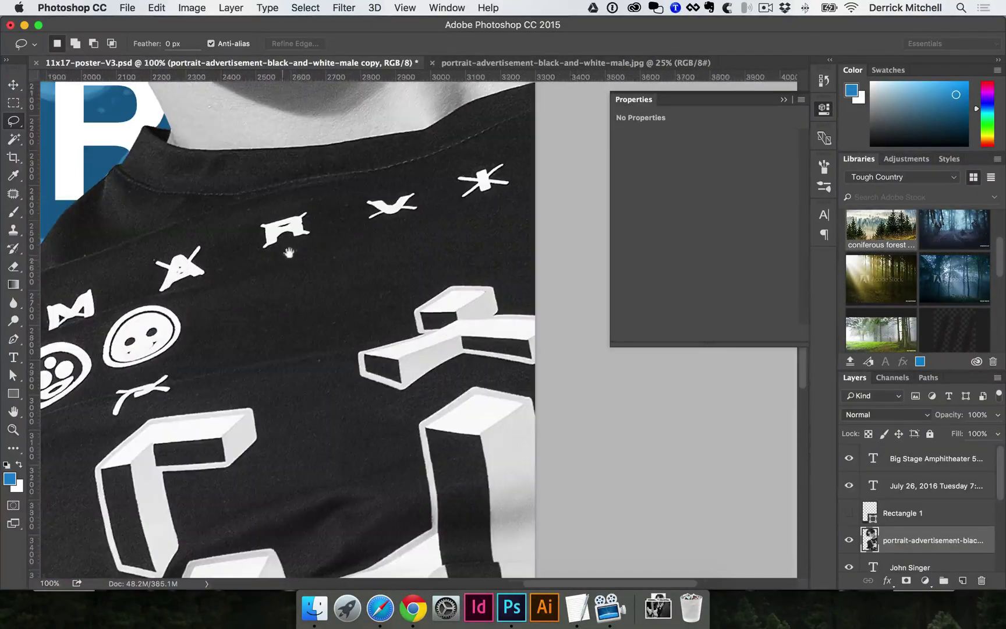
mouse_move(283, 210)
left_mouse_down()
mouse_move(245, 213)
mouse_move(249, 241)
mouse_move(283, 251)
mouse_move(317, 237)
mouse_move(316, 205)
left_mouse_up()
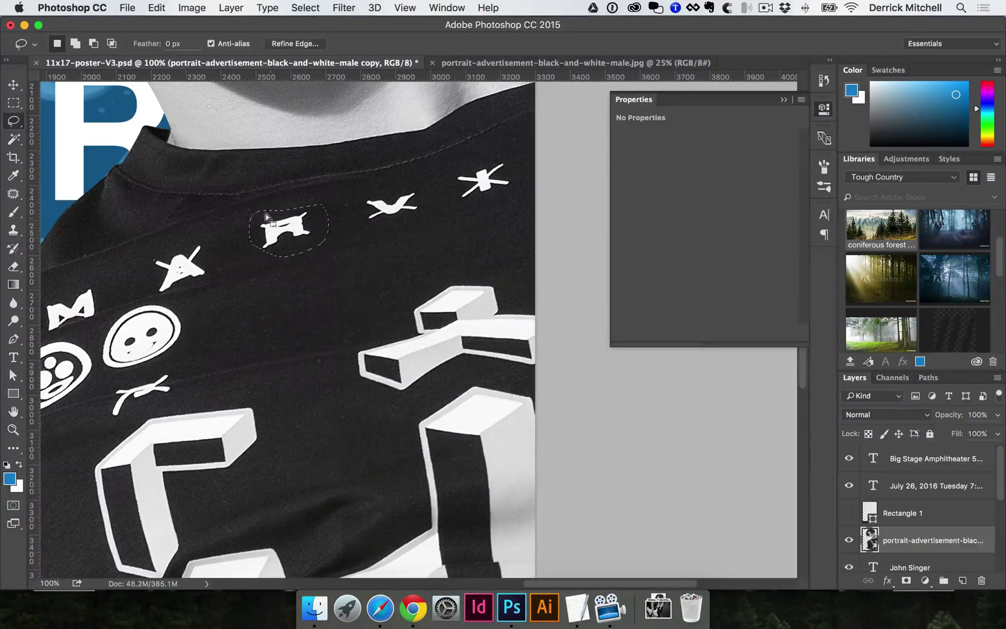
- Content-Aware fill the symbol with matching fabric, deselect and zoom back out
right_click(283, 217)
left_click(307, 390)
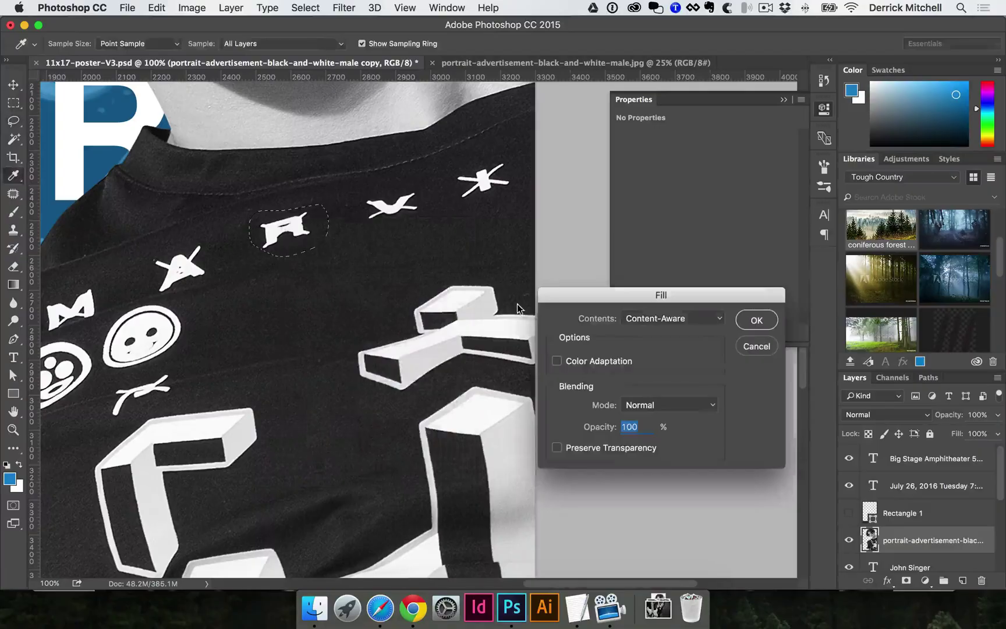
left_click(757, 321)
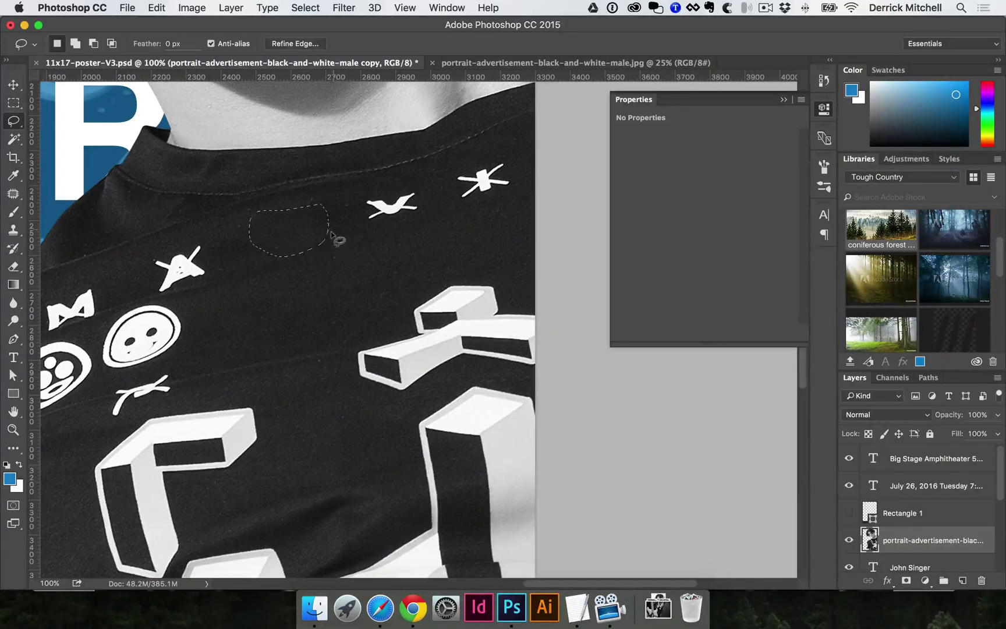
key("super+d")
left_click(271, 261, "alt+super")
left_click(271, 262, "alt+super")
left_click(256, 280, "alt+super")
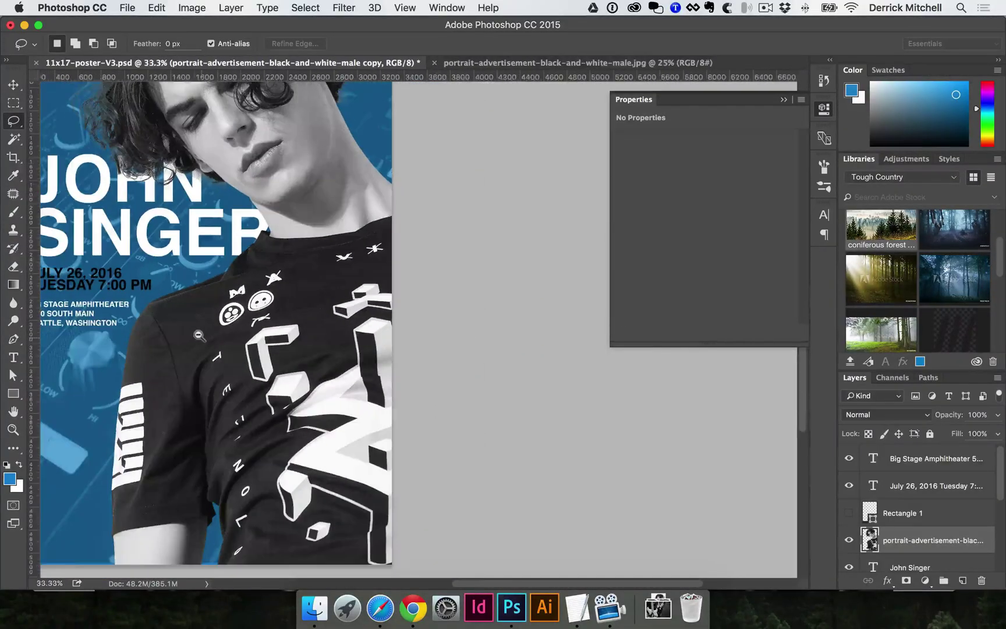
left_click(221, 320, "alt+super")
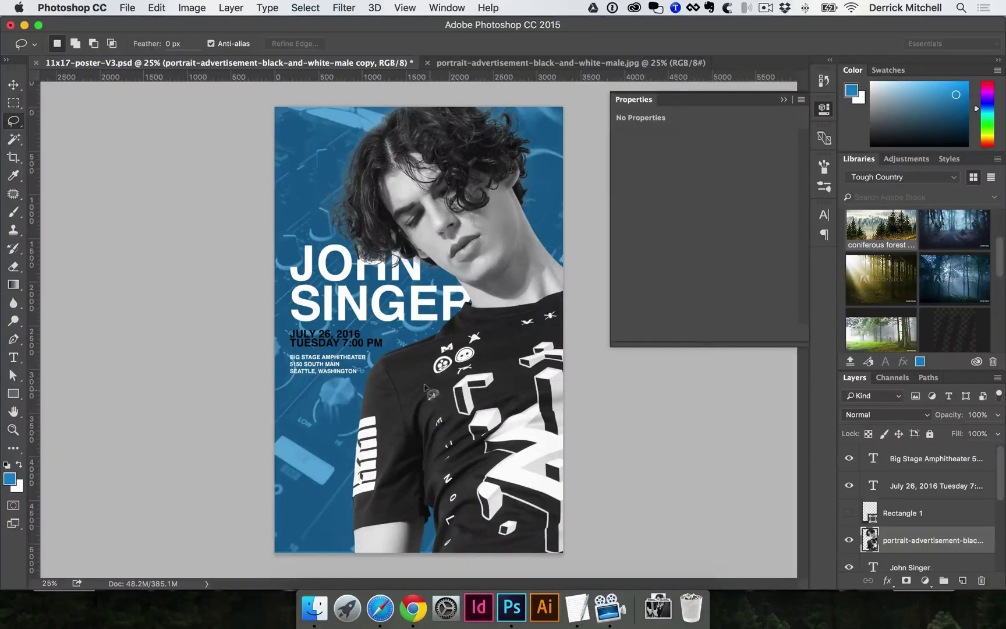
- Hide the pexels-photo-63703-2 texture layer and add a new Layer 7 above blue Layer 6
key("v")
left_click(317, 175)
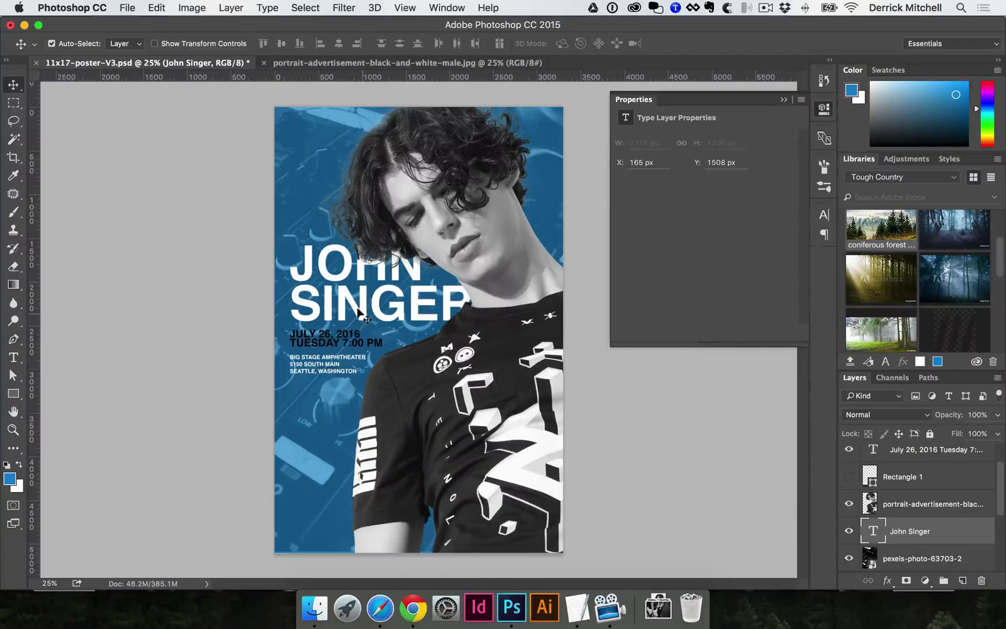
left_click(302, 168)
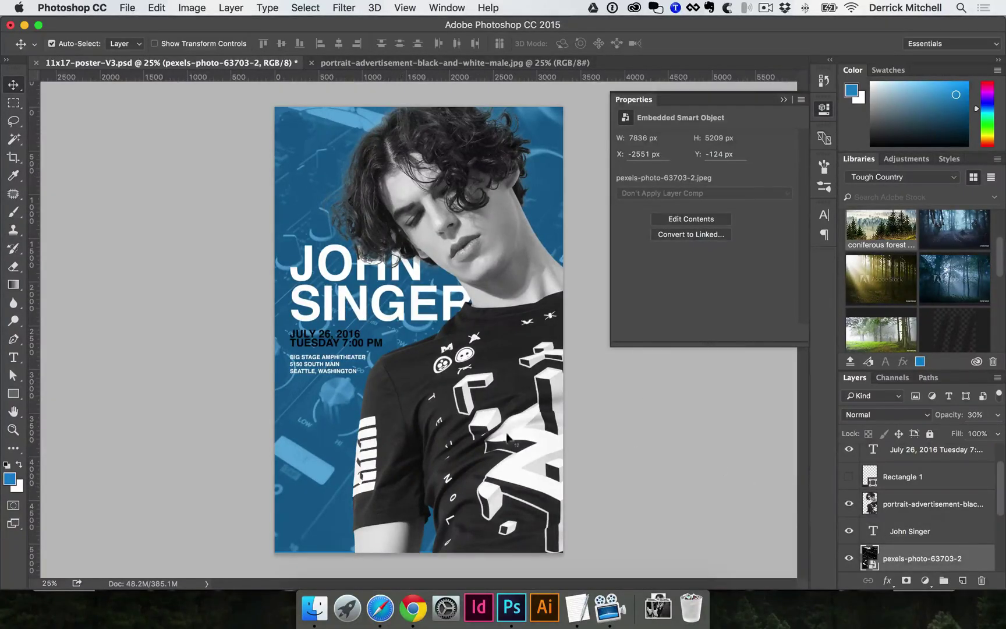
left_click(849, 560)
left_click(310, 386)
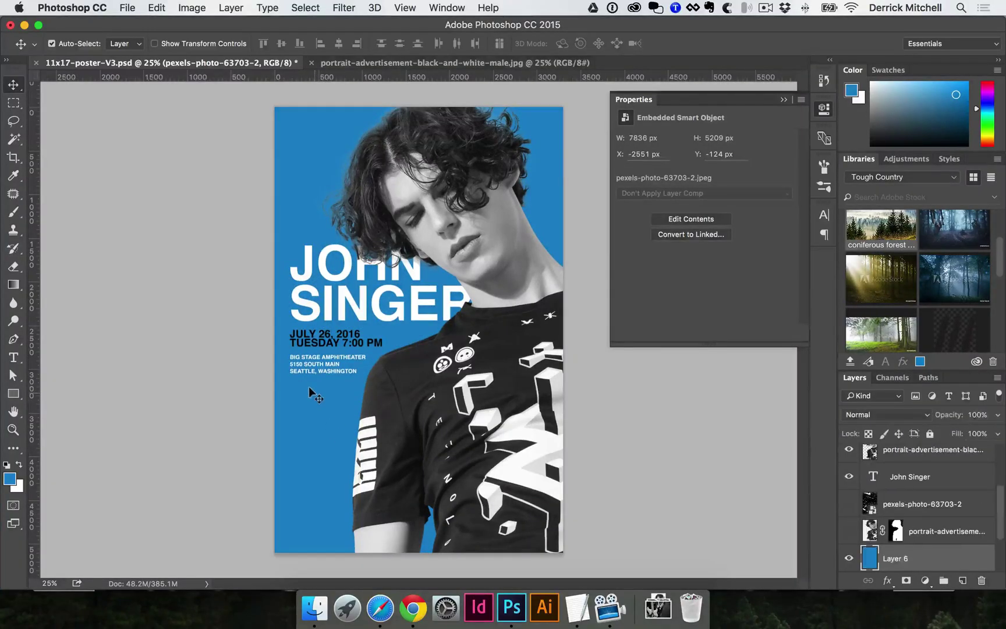
left_click(962, 580)
- Choose a large 2500 px grainy scatter brush tip in the Brush panel
key("b")
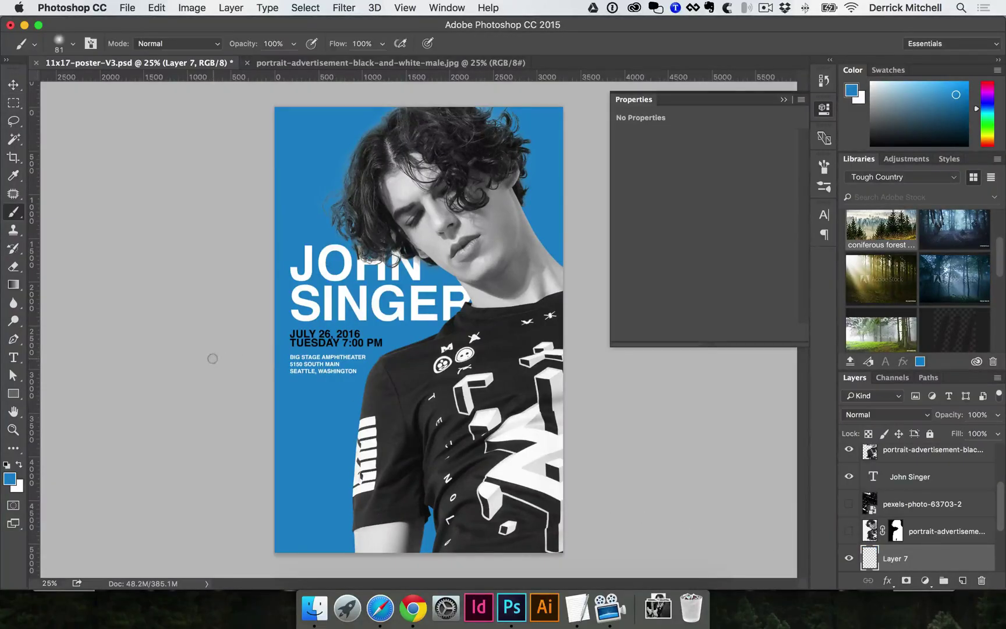
left_click_drag(14, 213, 64, 211)
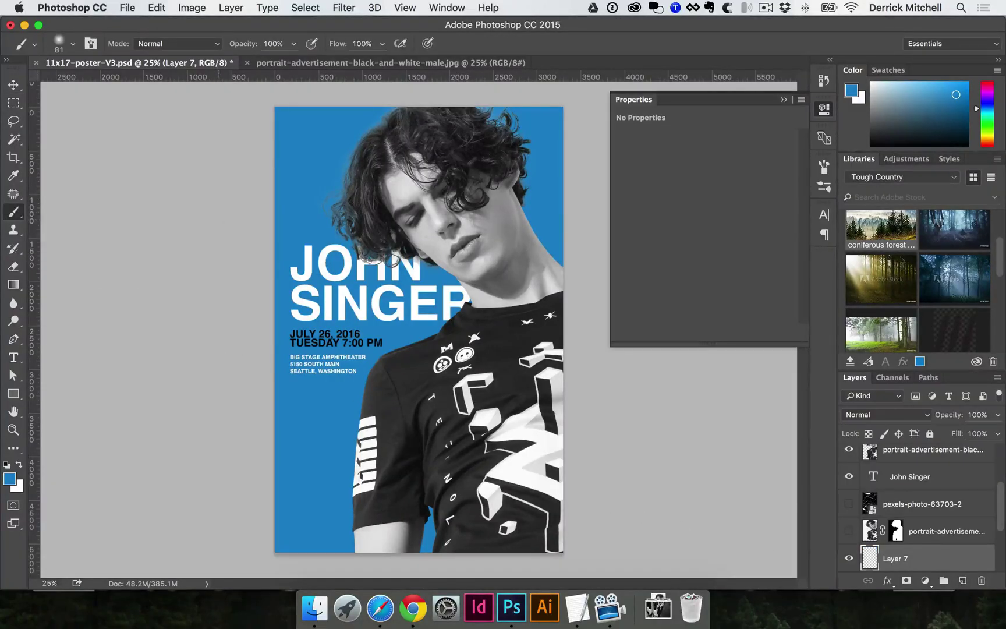
left_click(824, 166)
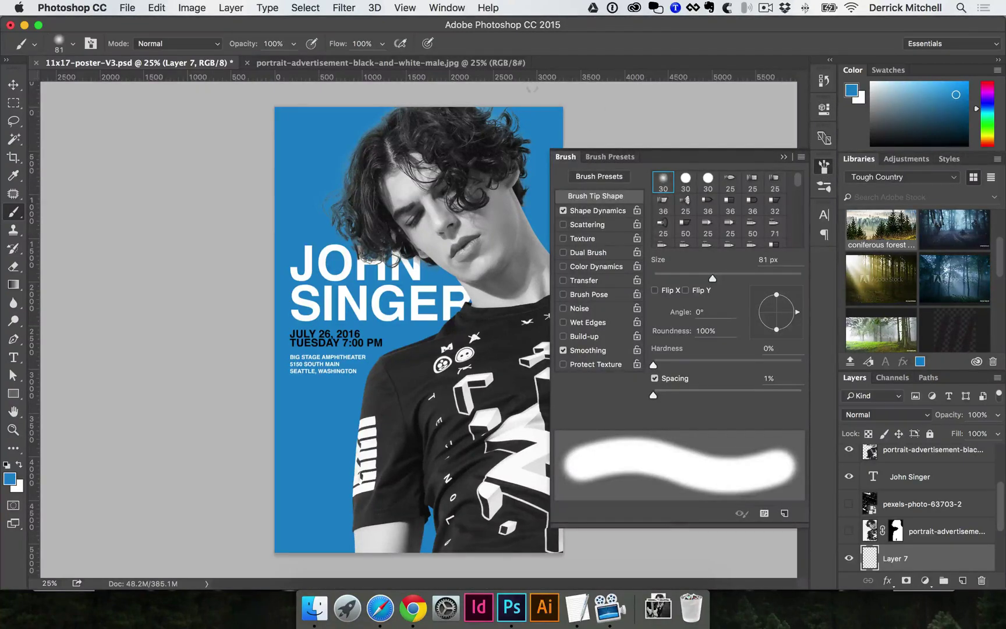
left_click(456, 7)
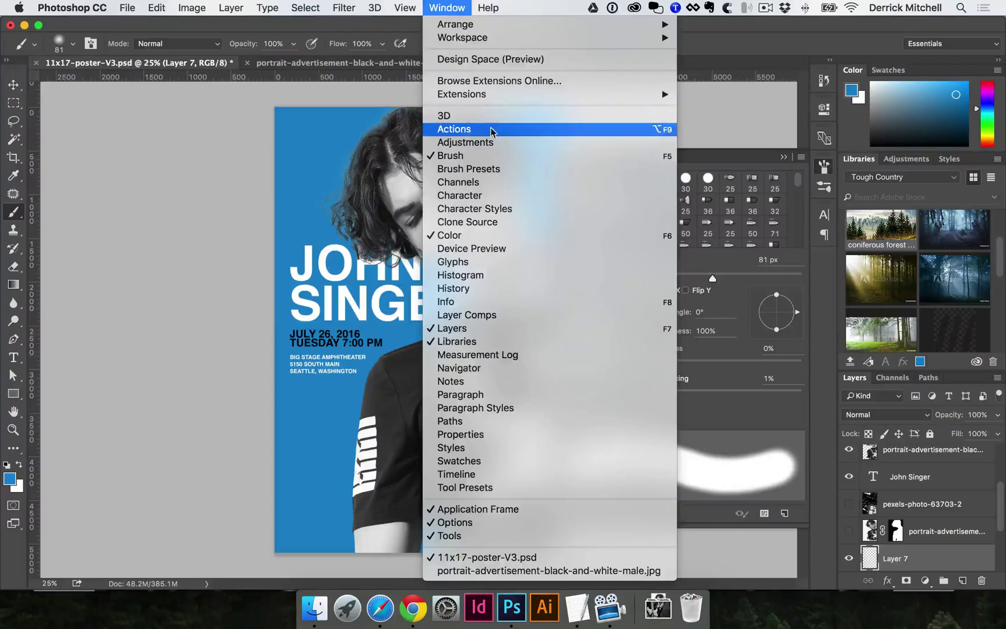
left_click(693, 158)
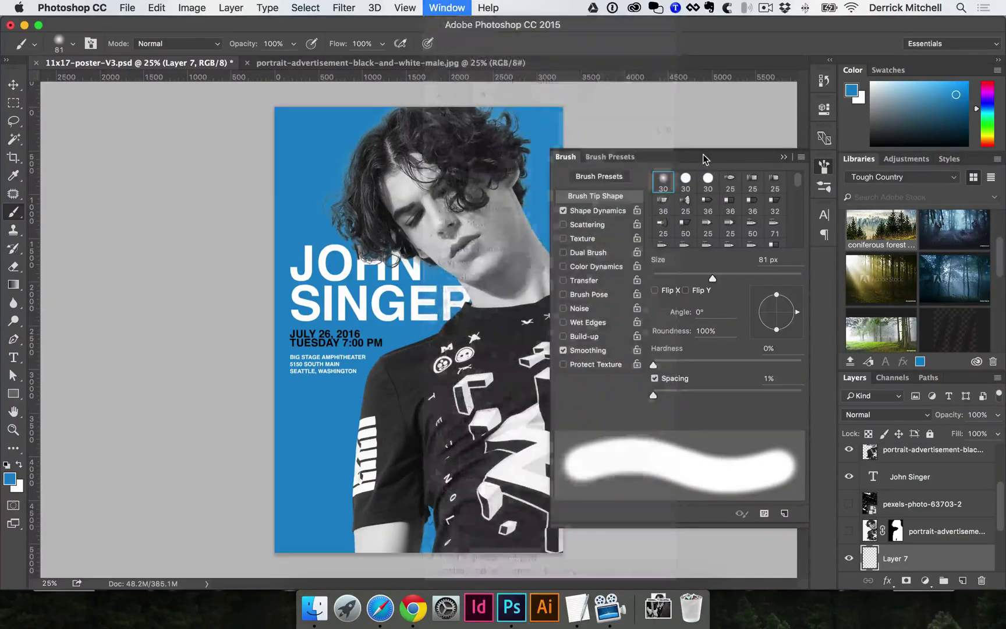
scroll(704, 194, "down", 2)
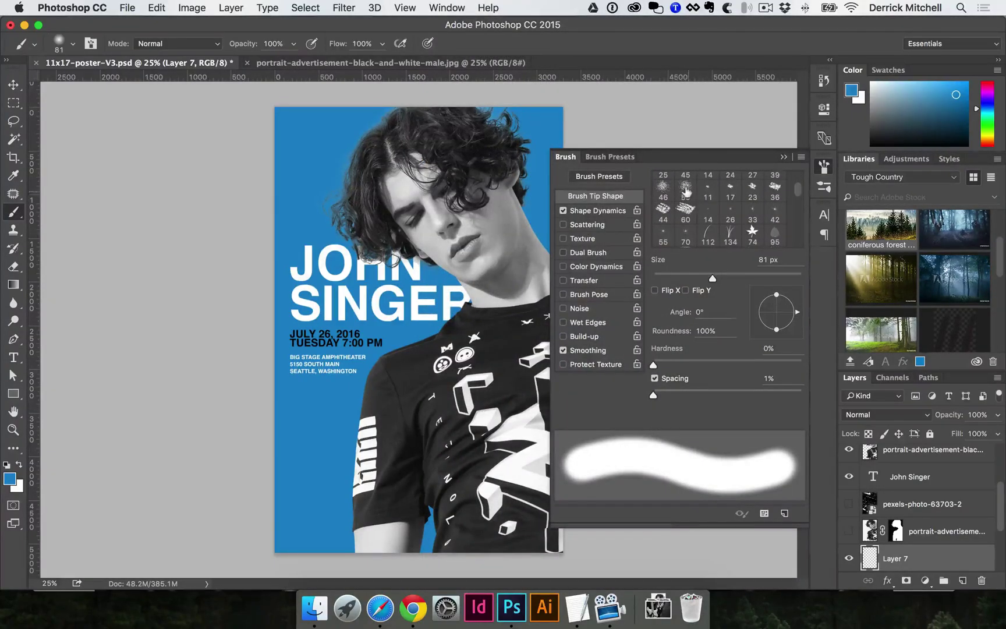
left_click(686, 191)
scroll(716, 201, "down", 3)
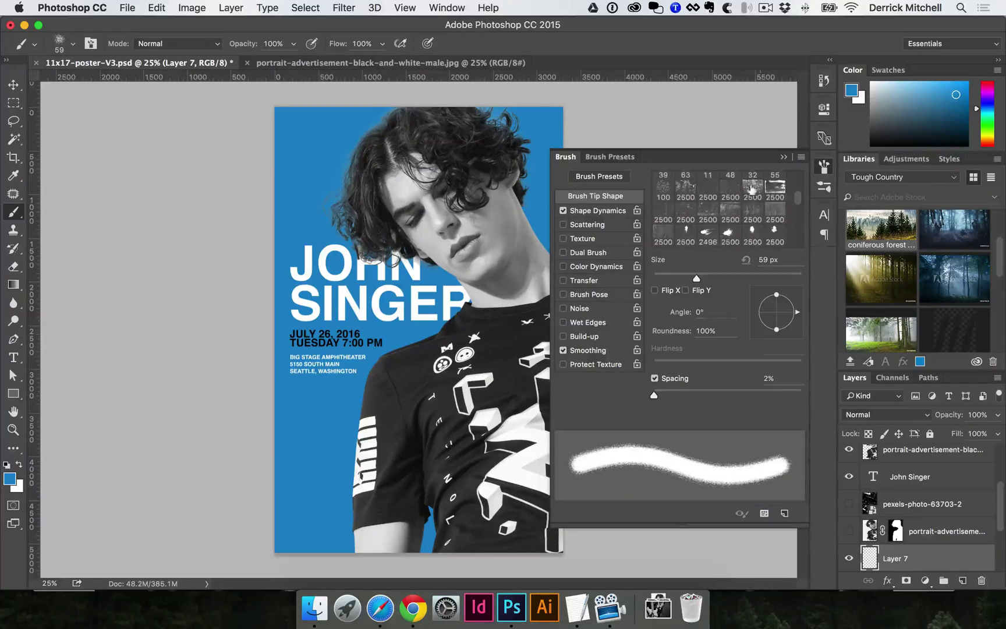
left_click(751, 189)
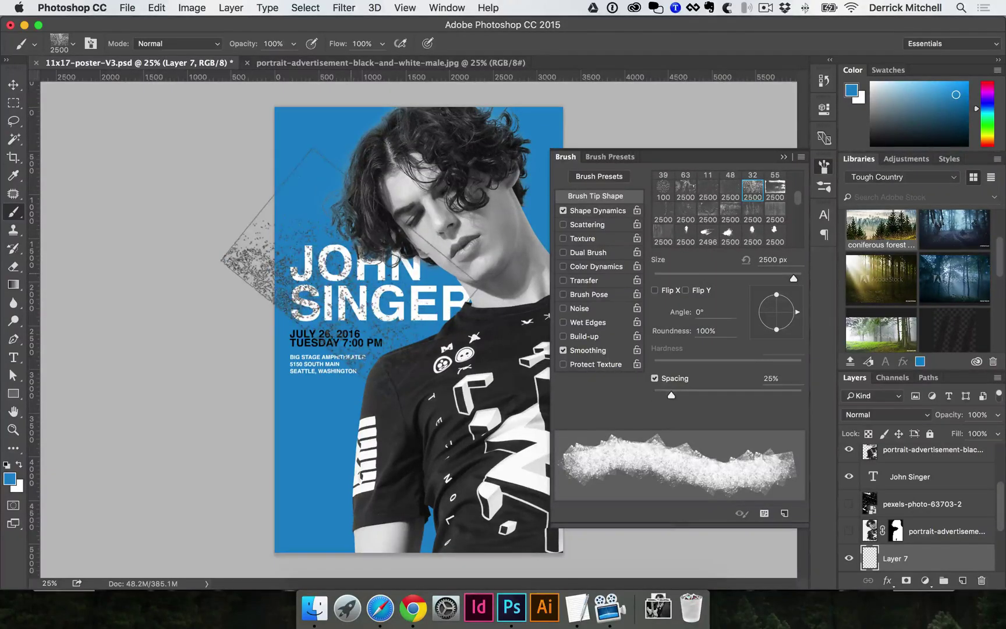
left_click(708, 191)
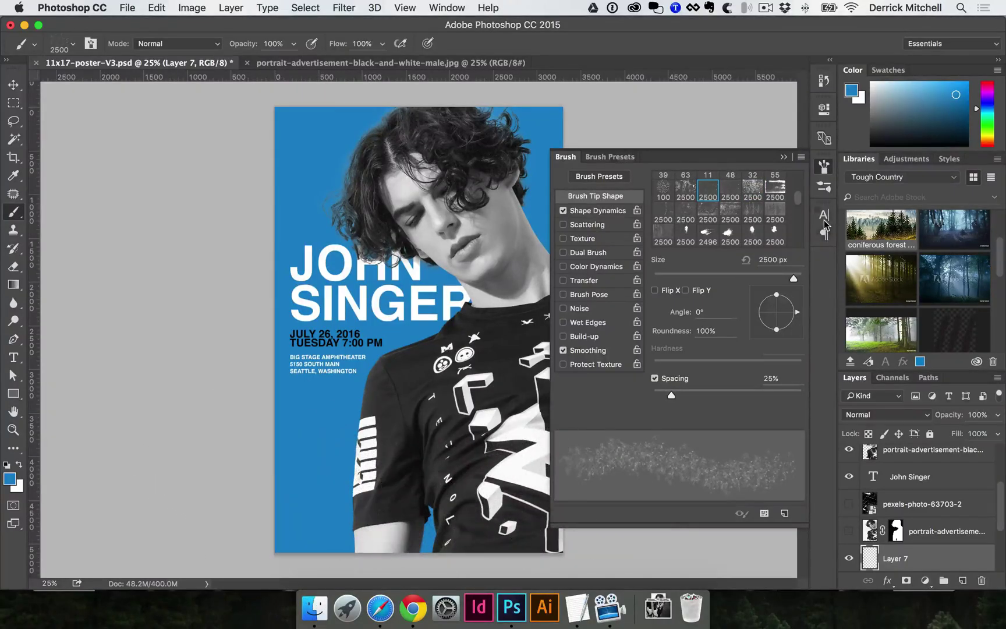
left_click(824, 167)
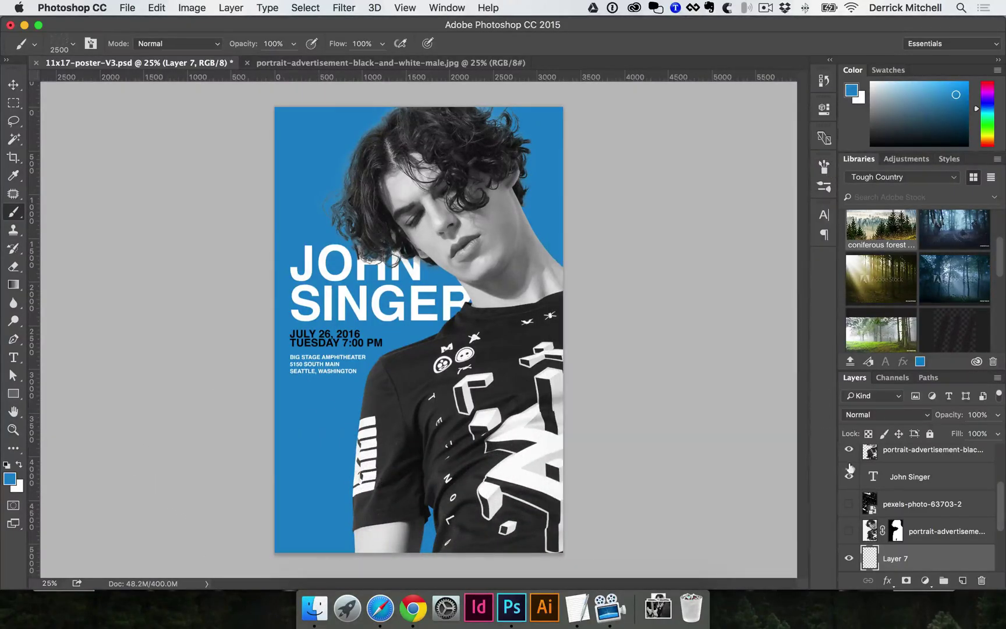
- Test the brush, undo, and set its size to 2480 px in the preset picker
left_click(559, 332)
key("ctrl+z")
left_click(370, 323)
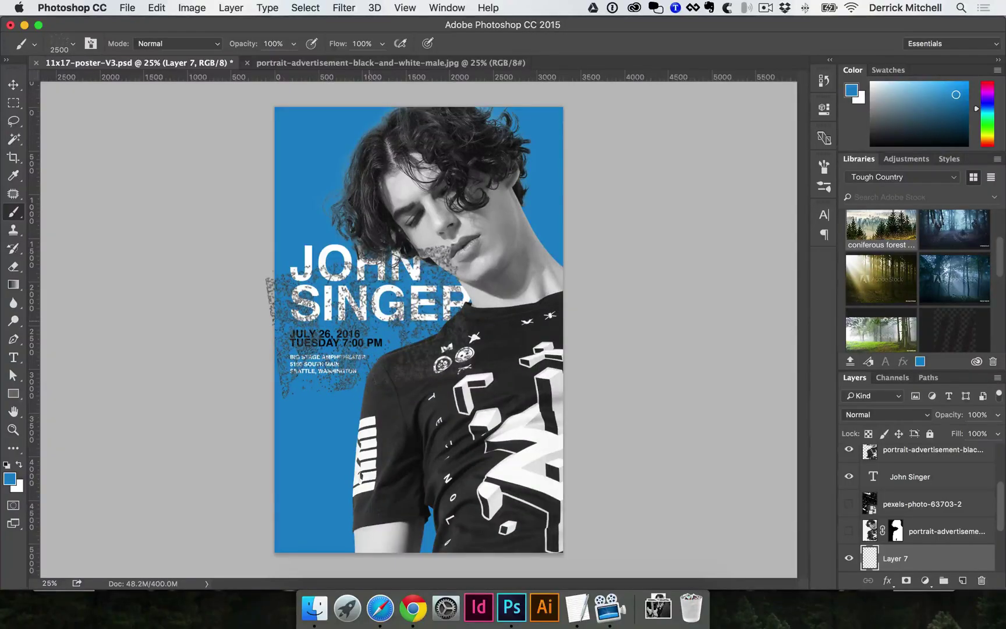
key("bracketright")
key("bracketright")
key("bracketright")
key("bracketright")
key("bracketright")
key("bracketright")
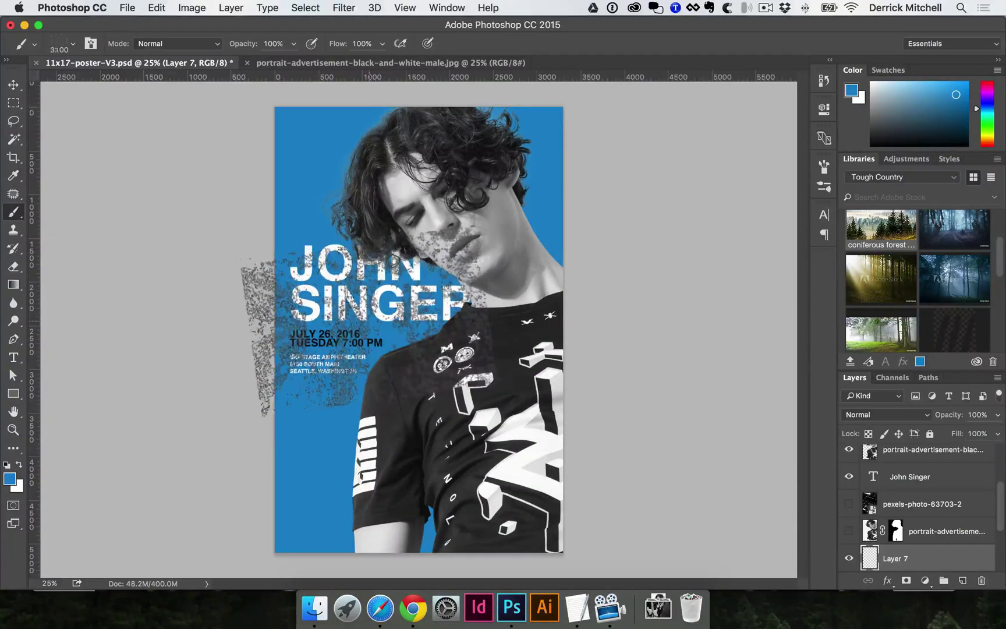
key("bracketright")
key("bracketright")
key("bracketright")
key("bracketright")
key("bracketright")
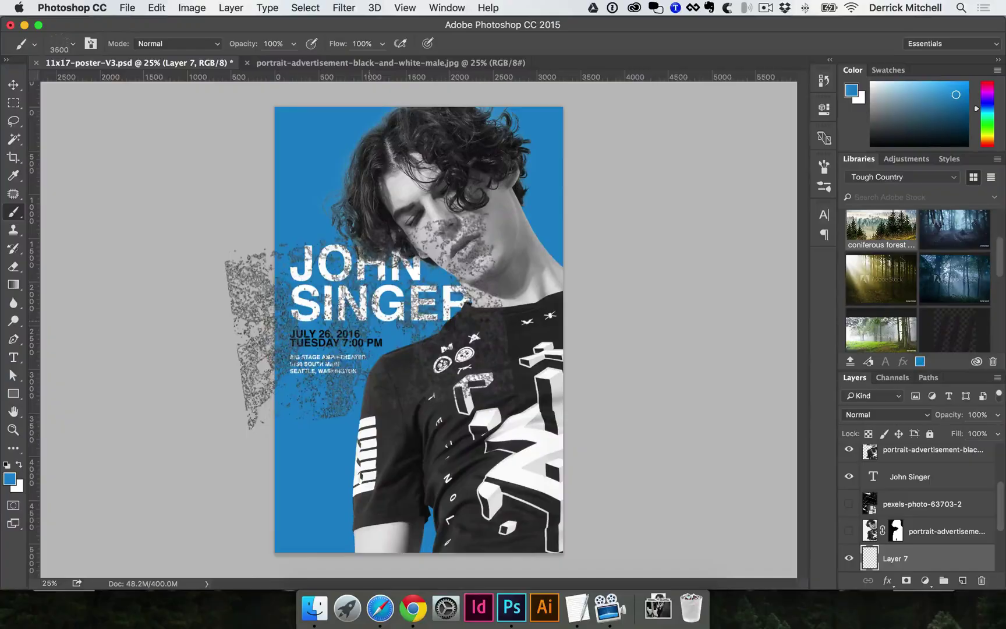
key("bracketleft")
key("bracketleft")
key("bracketleft")
key("bracketleft")
key("bracketleft")
key("bracketleft")
key("bracketleft")
key("bracketleft")
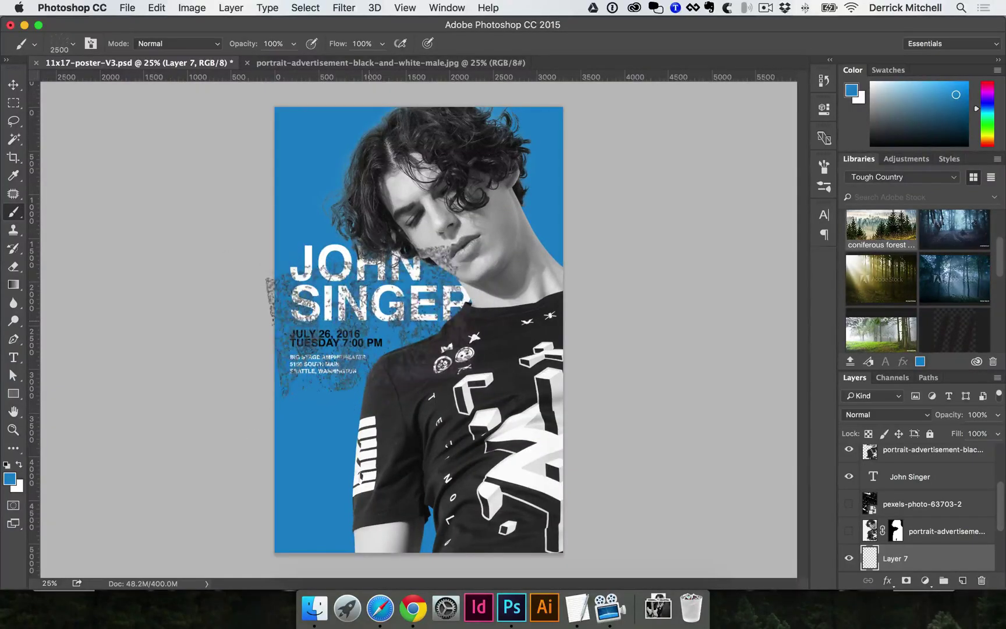
key("bracketright")
key("bracketright")
key("bracketright")
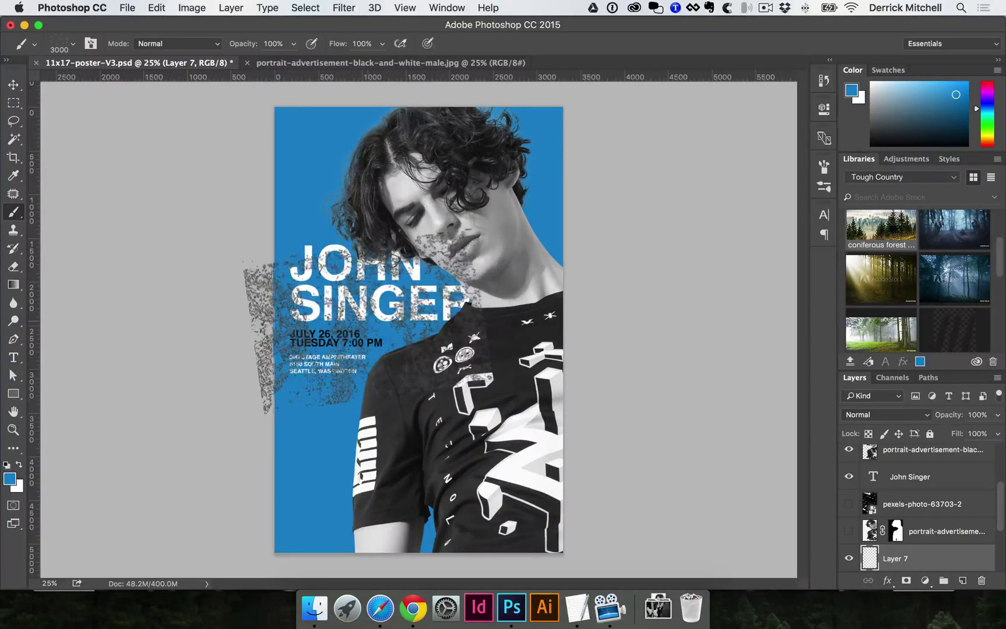
left_click(73, 43)
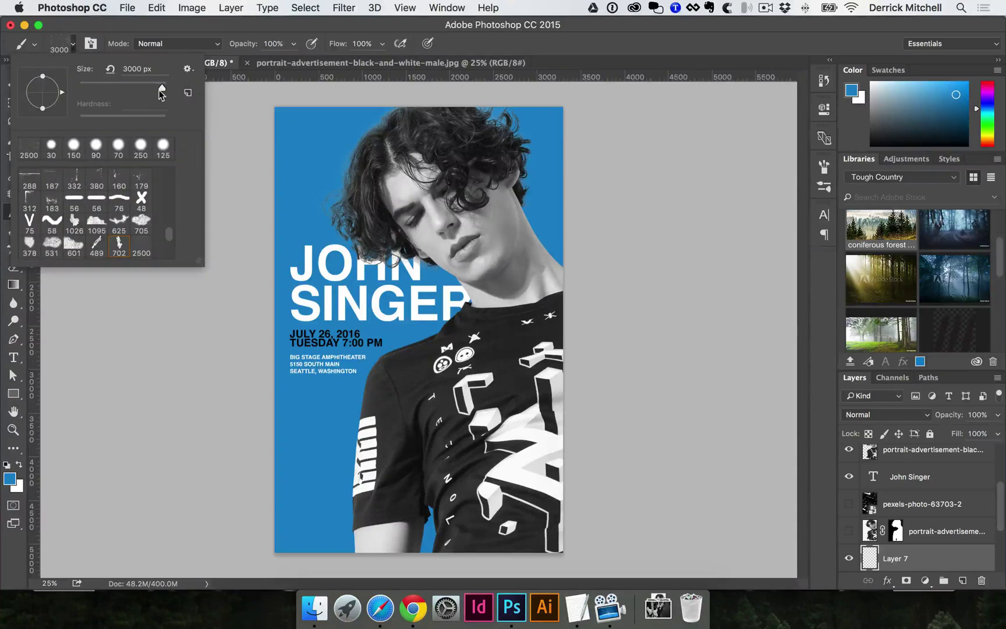
mouse_move(161, 92)
left_mouse_down()
mouse_move(123, 90)
mouse_move(161, 89)
left_mouse_up()
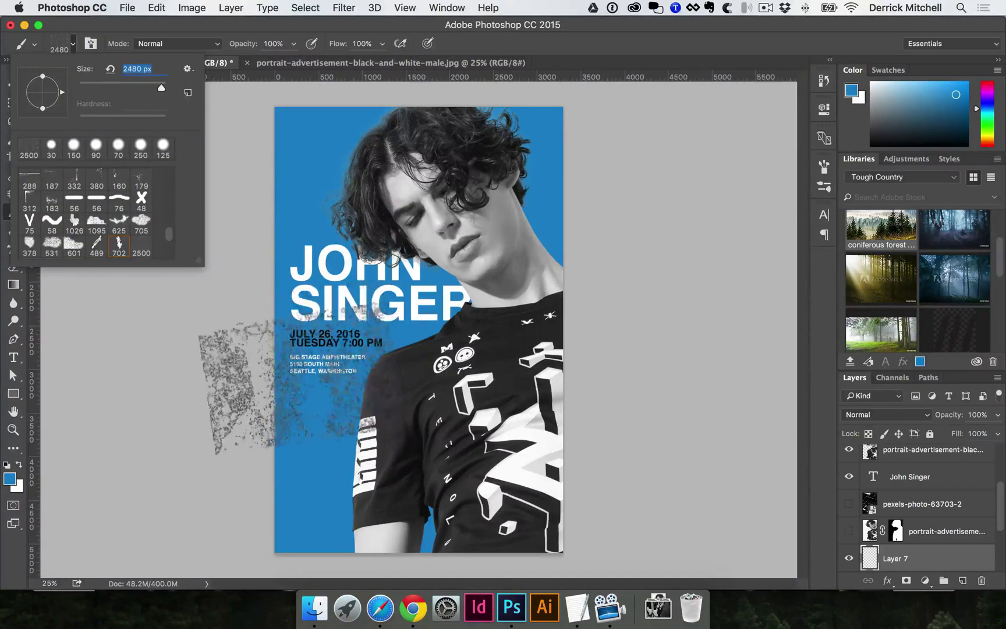
left_click(236, 387)
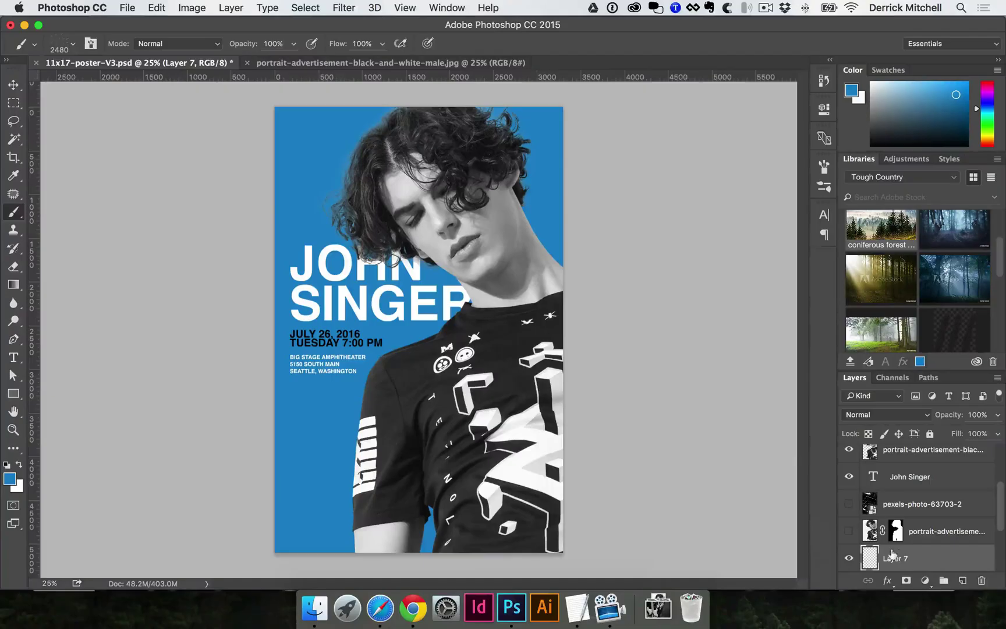
- Set the foreground colour to a darker blue
key("i")
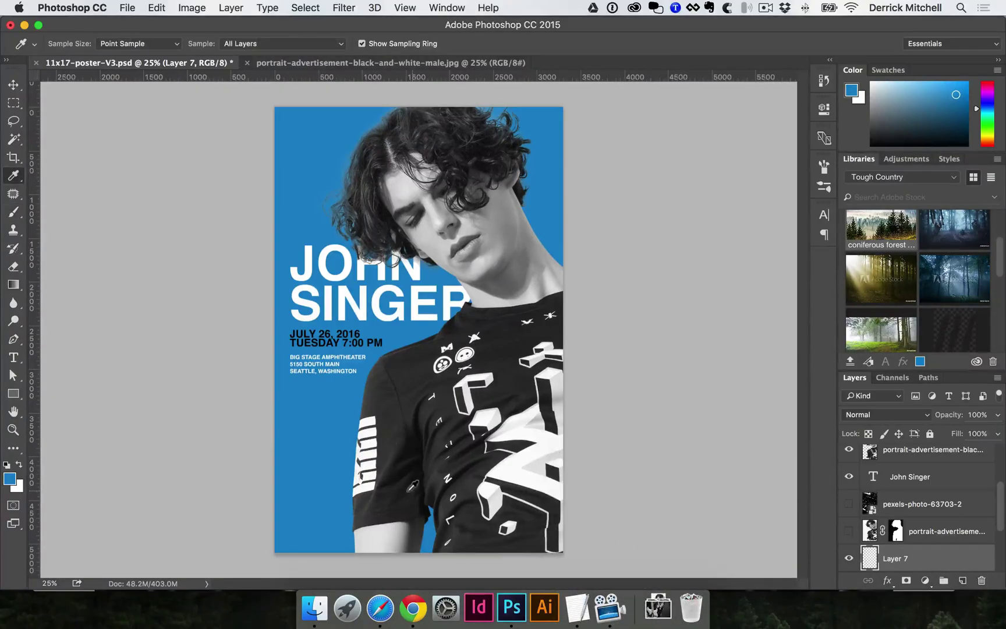
left_click(7, 481)
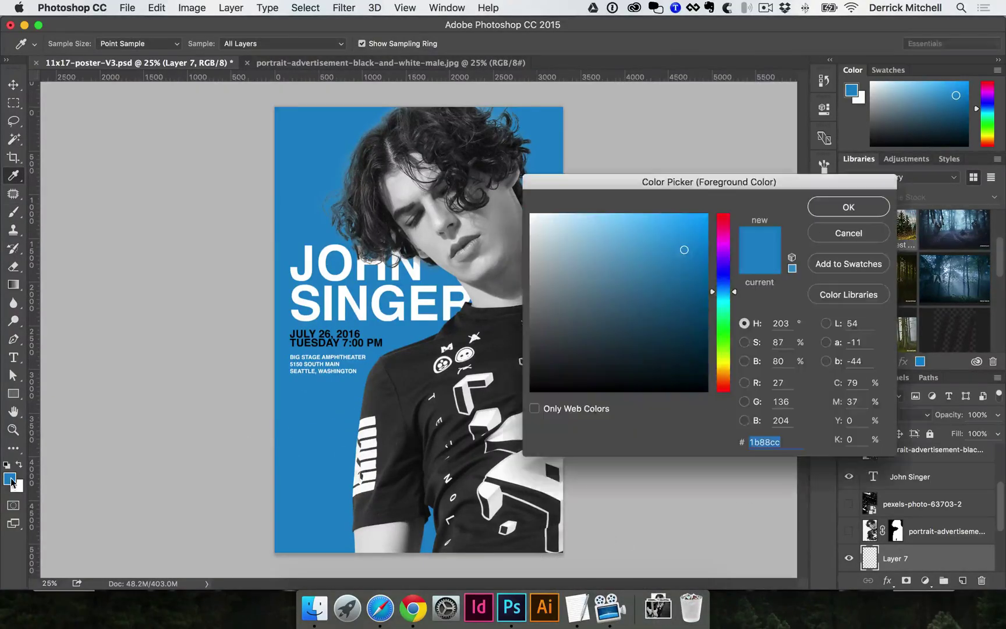
left_click(683, 286)
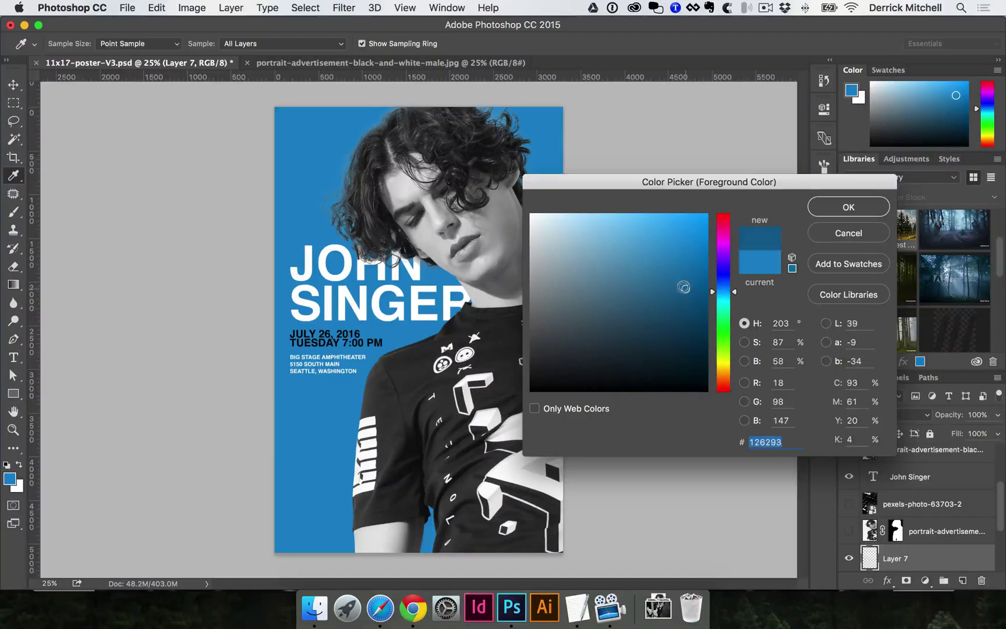
left_click(845, 209)
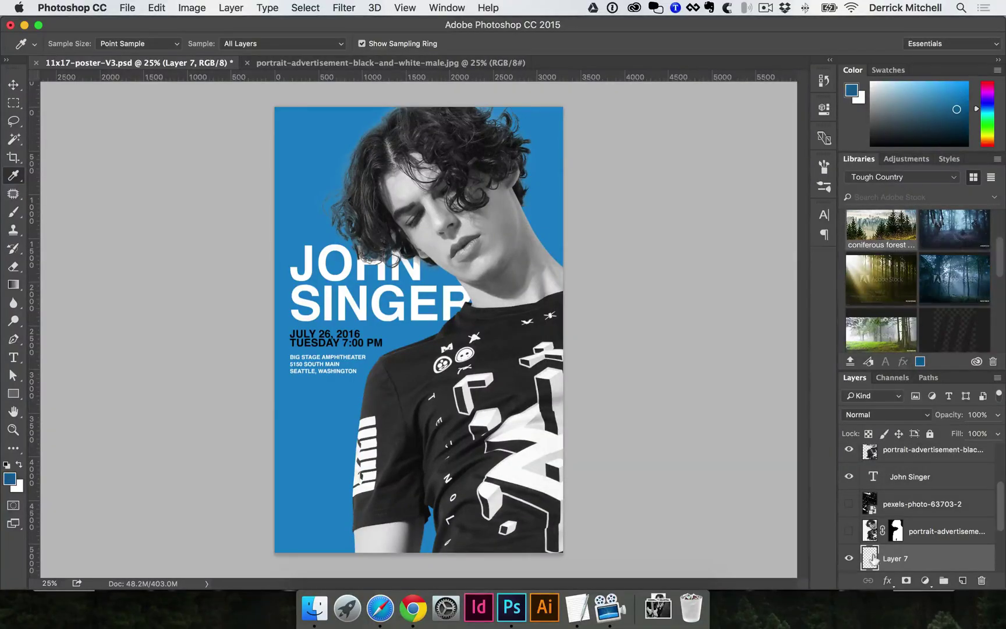
scroll(854, 540, "down", 1)
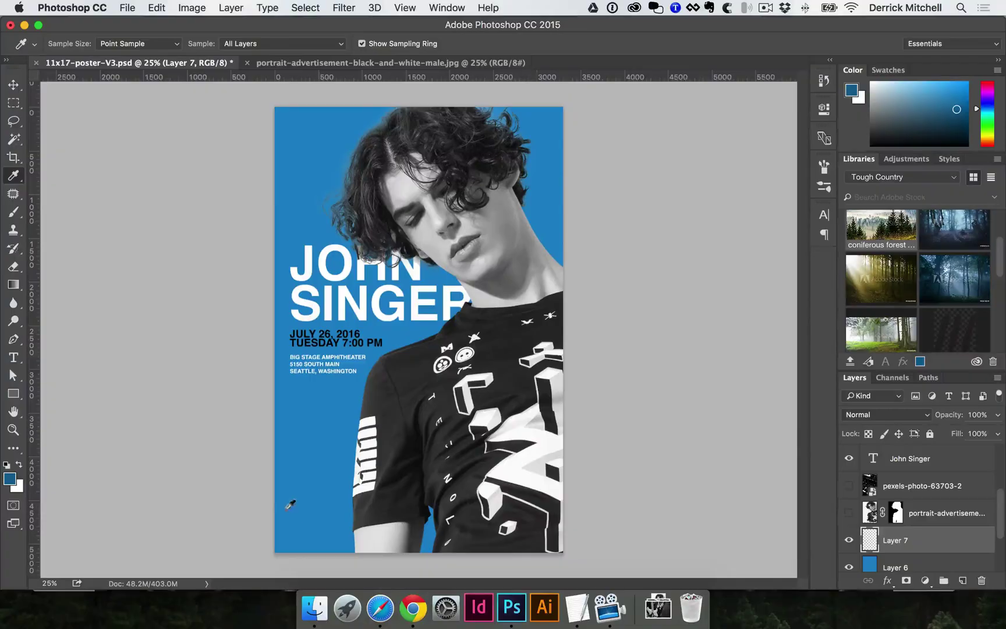
- Paint grunge texture across the lower-left and upper poster with a 2900 px brush
key("b")
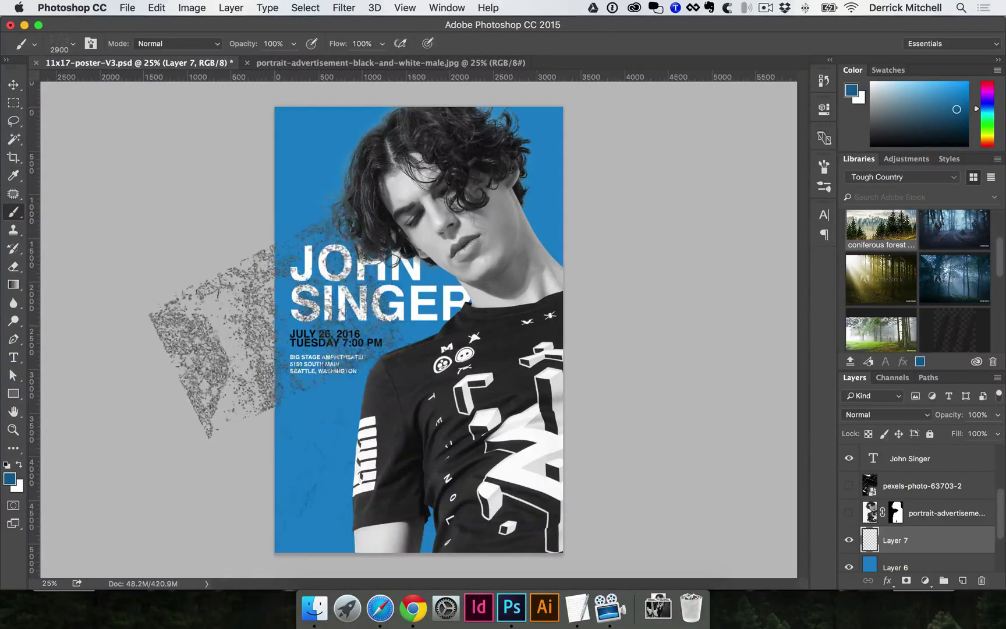
key("bracketright")
key("bracketright")
mouse_move(373, 507)
left_mouse_down()
mouse_move(256, 378)
mouse_move(224, 358)
left_mouse_up()
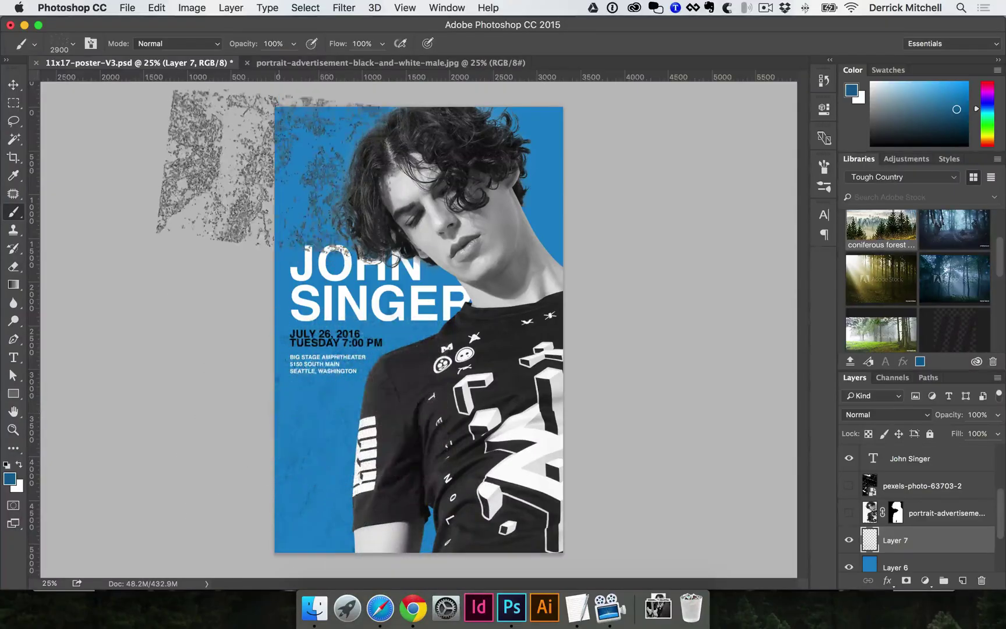
mouse_move(355, 174)
left_mouse_down()
mouse_move(419, 233)
mouse_move(617, 175)
mouse_move(513, 146)
mouse_move(407, 88)
left_mouse_up()
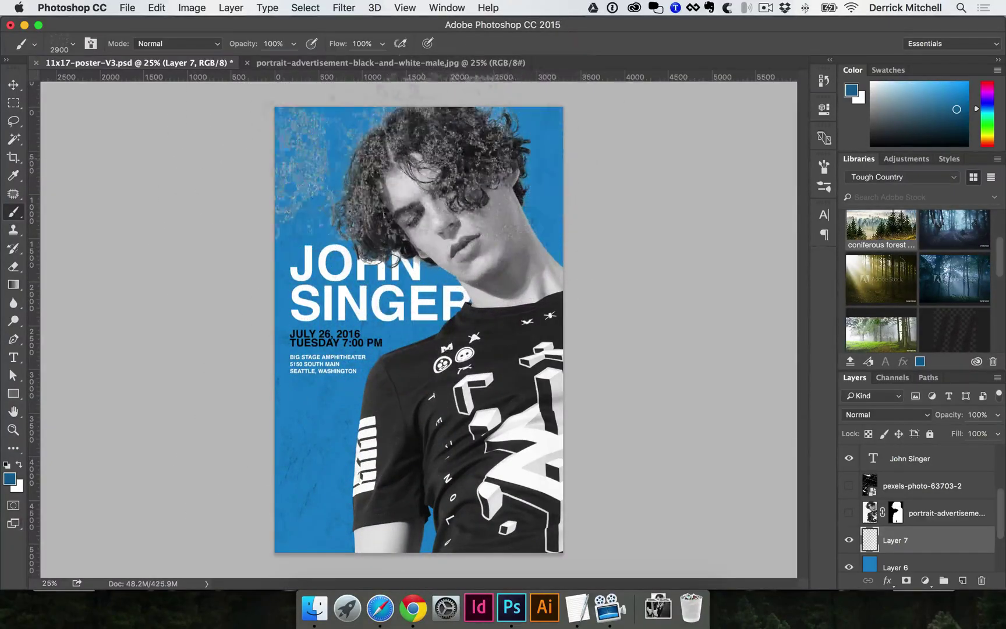
left_click(237, 434, "super")
left_click(542, 338, "super")
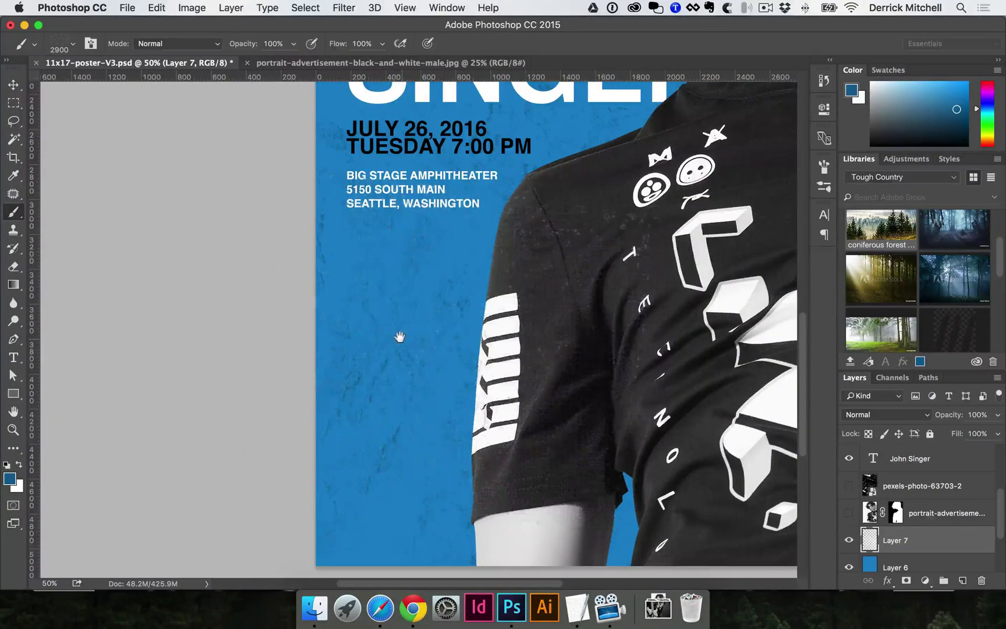
left_click(422, 332, "alt+super")
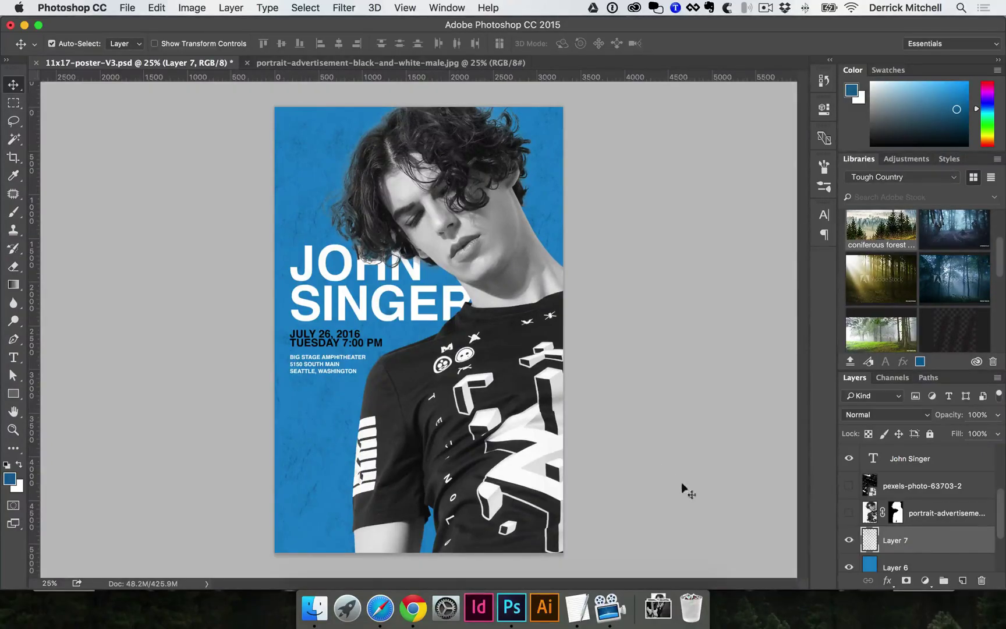
scroll(909, 548, "down", 2)
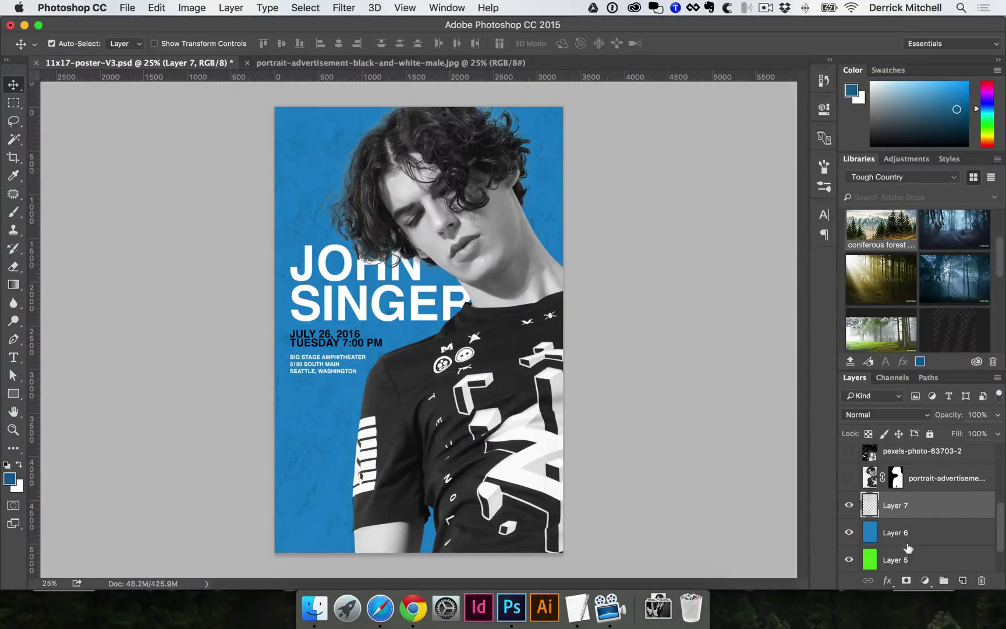
left_click(849, 505)
left_click(849, 505)
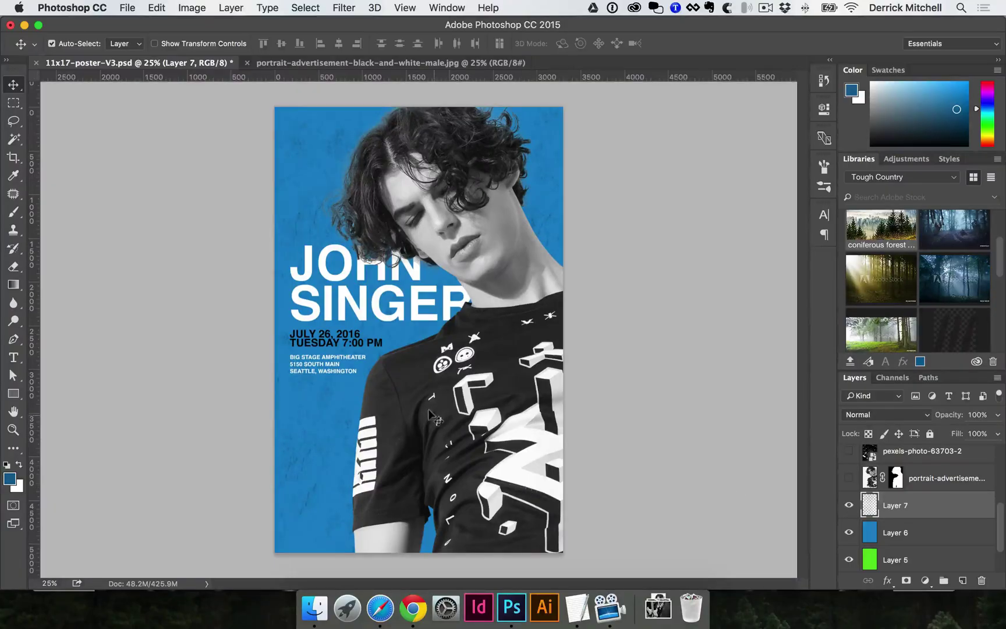